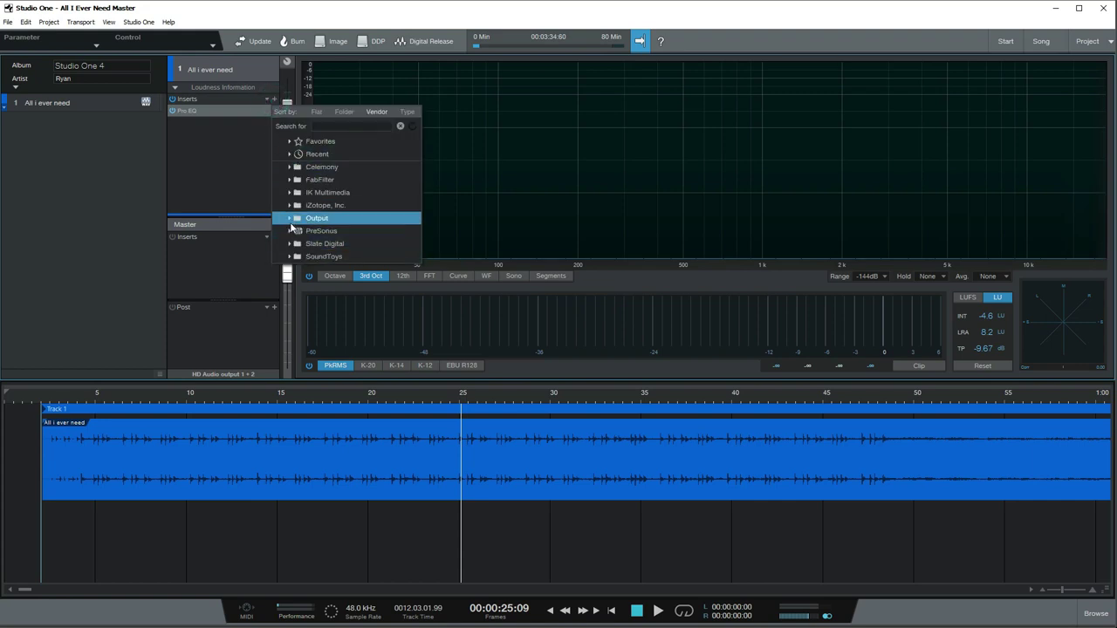
- Add IK Multimedia's TR5 Quad Compressor to the track's inserts after Pro EQ and move its window clear of the timeline
left_click(289, 192)
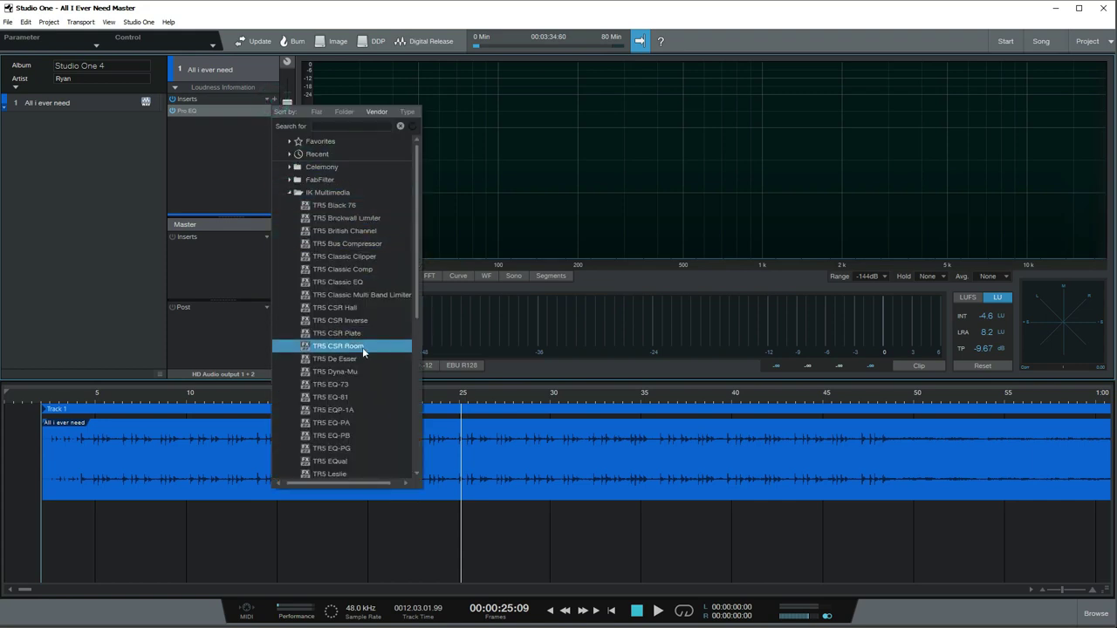
scroll(362, 348, "down", 7)
scroll(362, 348, "up", 1)
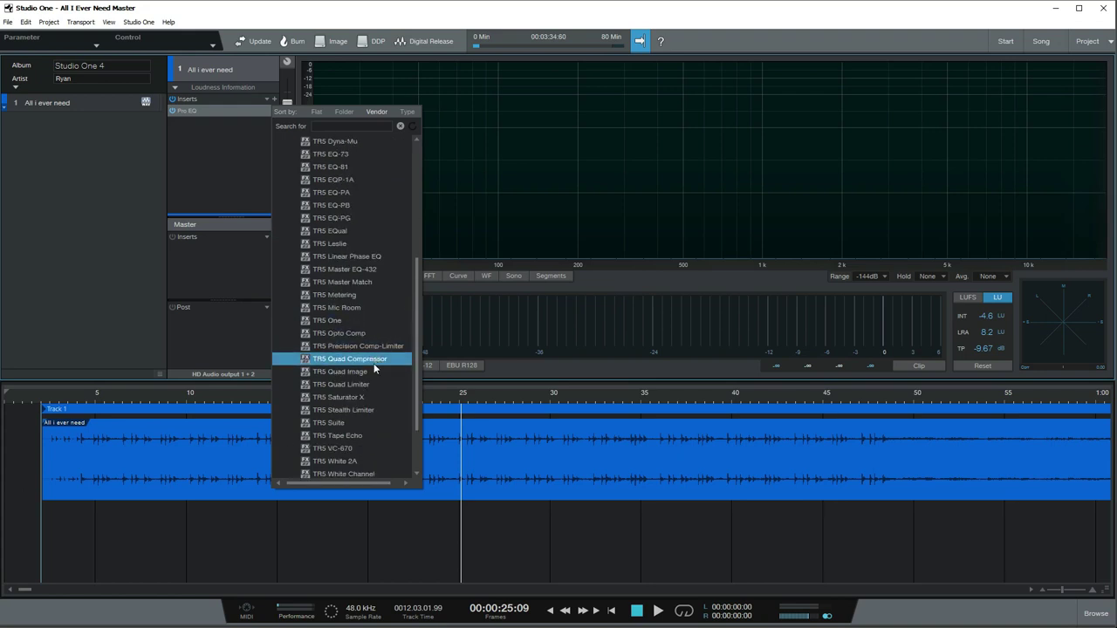
left_click(369, 359)
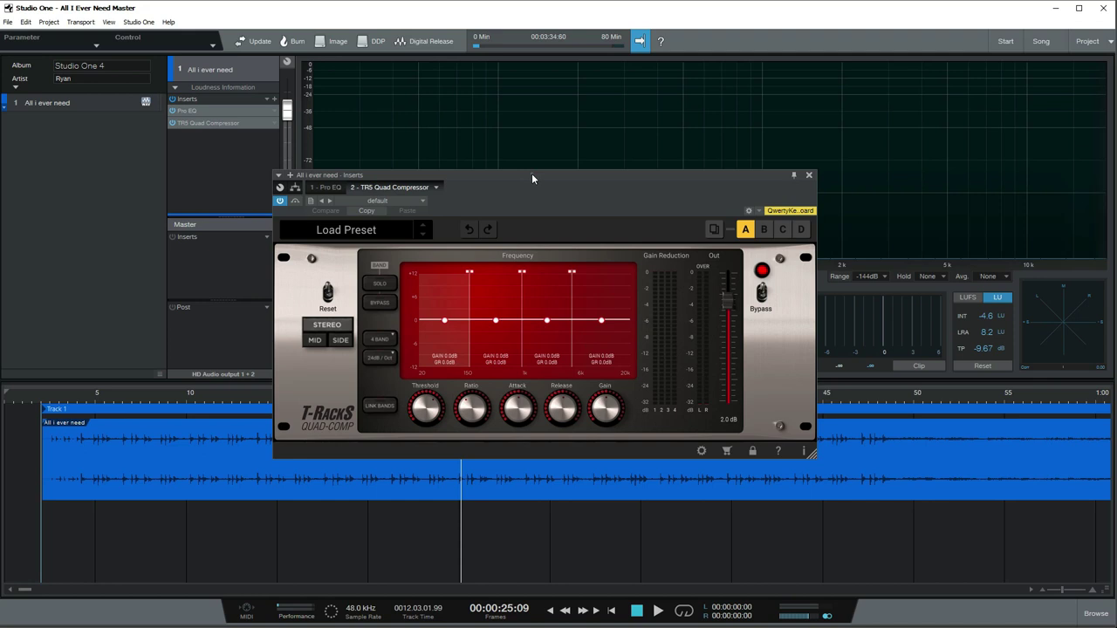
left_click_drag(531, 173, 581, 159)
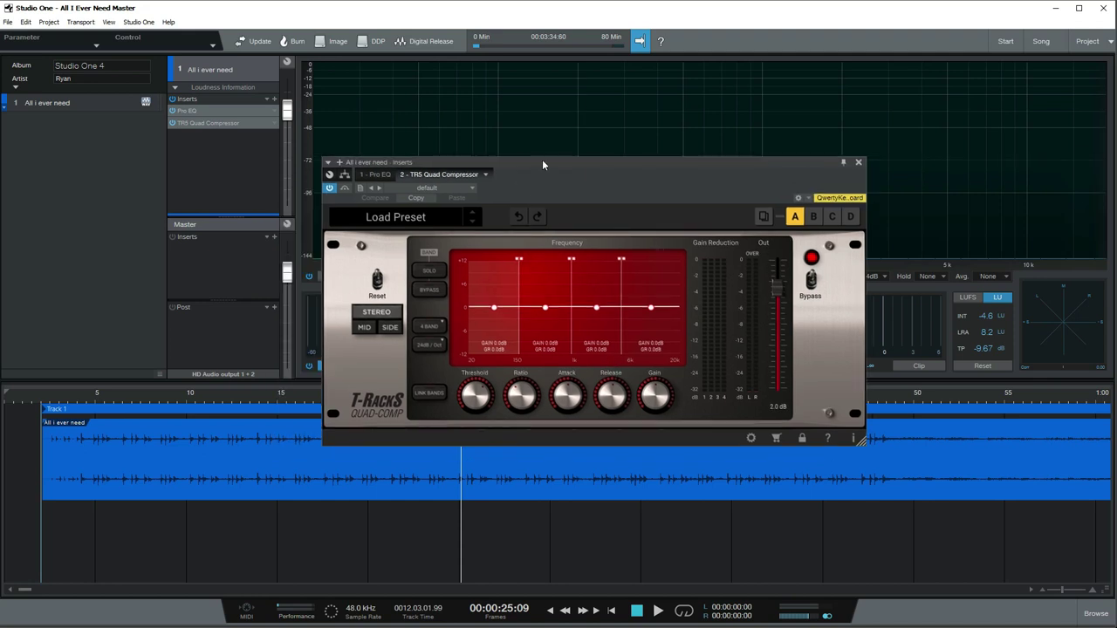
left_click_drag(542, 165, 613, 115)
- Play a short passage of the song from about 17 seconds through the compressor and stop playback
left_click(321, 399)
key("space")
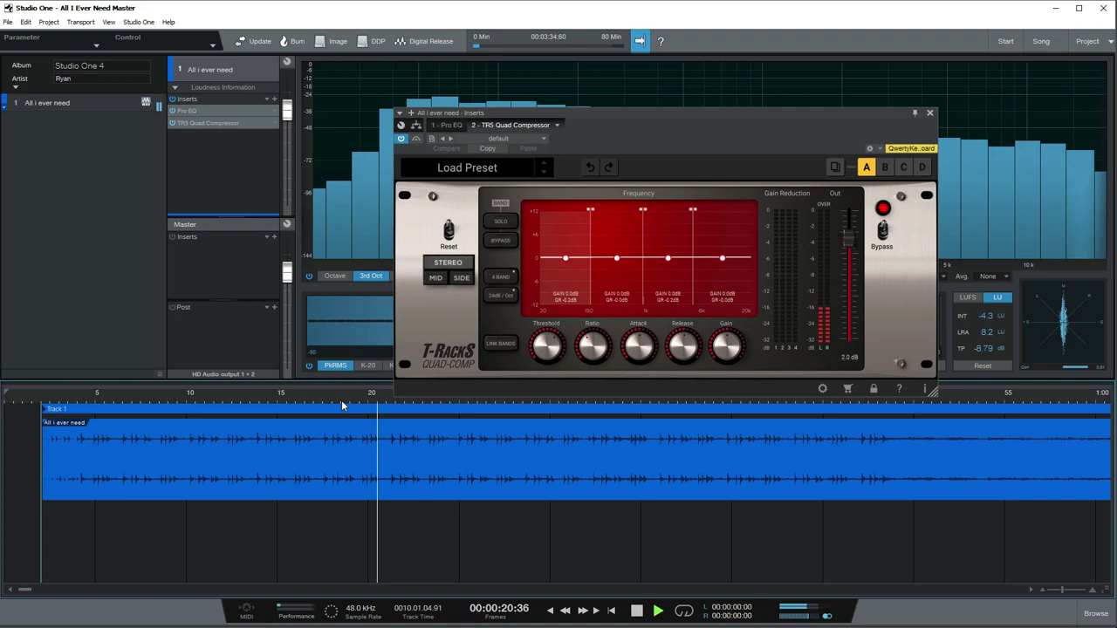
key("space")
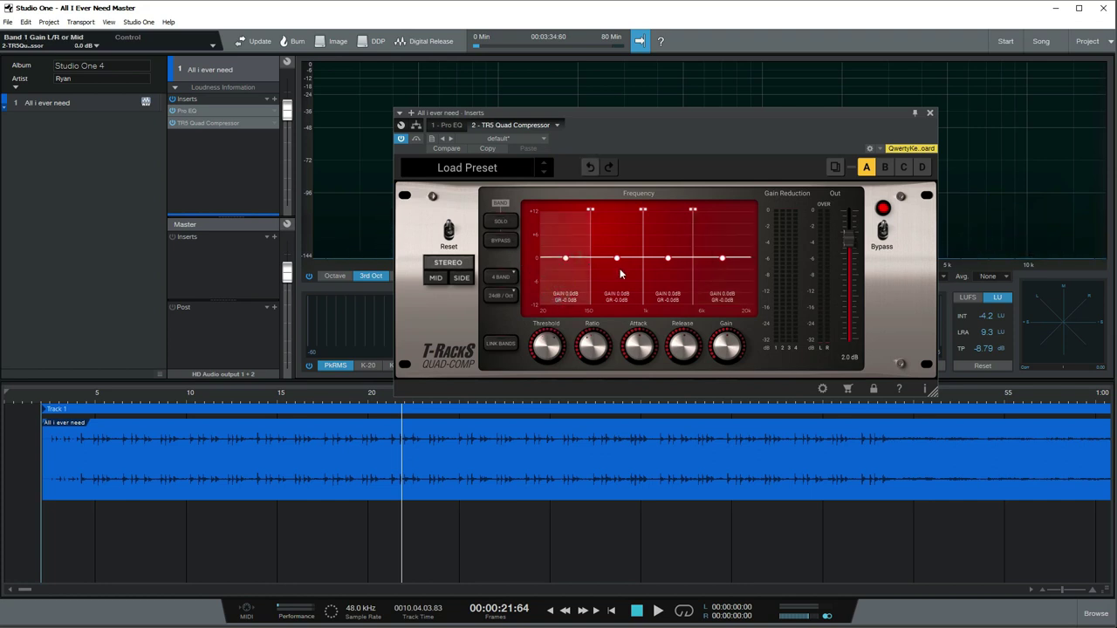
- Select the lowest of the four compressor bands and solo it while playing the song from near its start
left_click(619, 270)
left_click(660, 271)
left_click(710, 272)
left_click(561, 278)
left_click_drag(235, 398, 250, 379)
left_click_drag(105, 398, 286, 416)
key("space")
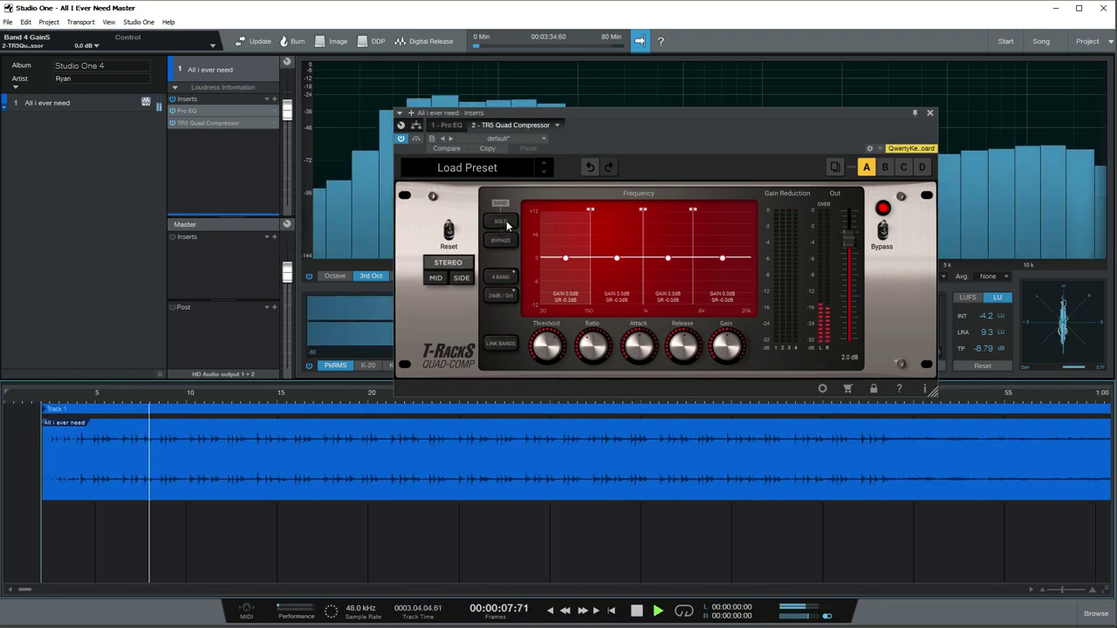
left_click(500, 221)
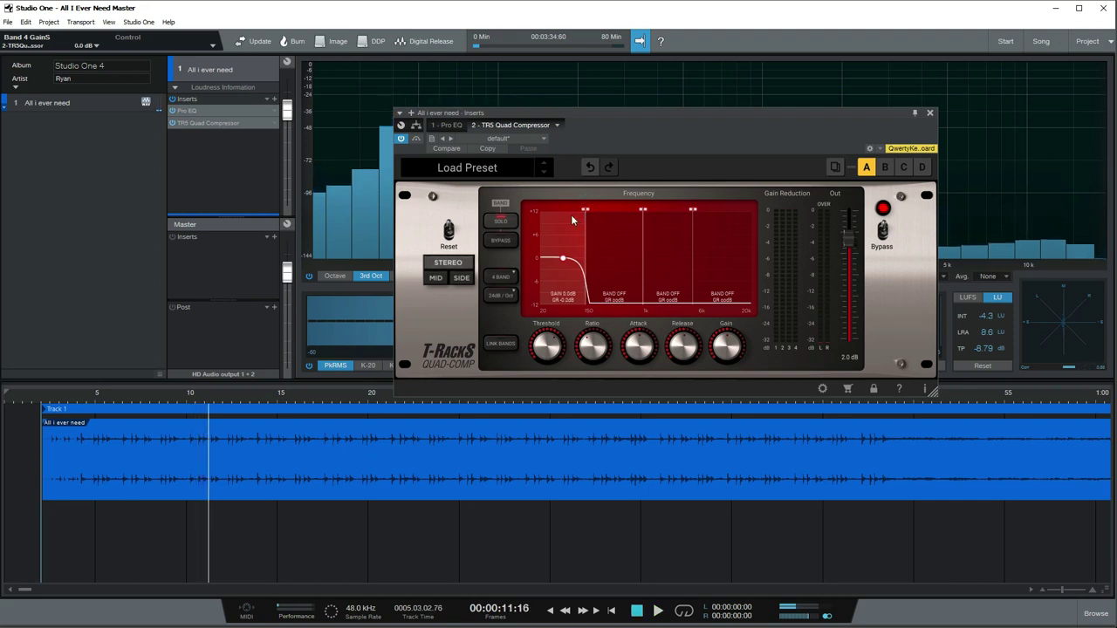
- Lower the crossover frequency between the two lowest bands while listening to the soloed low band
mouse_move(587, 215)
left_mouse_down()
mouse_move(639, 213)
mouse_move(548, 213)
mouse_move(587, 215)
left_mouse_up()
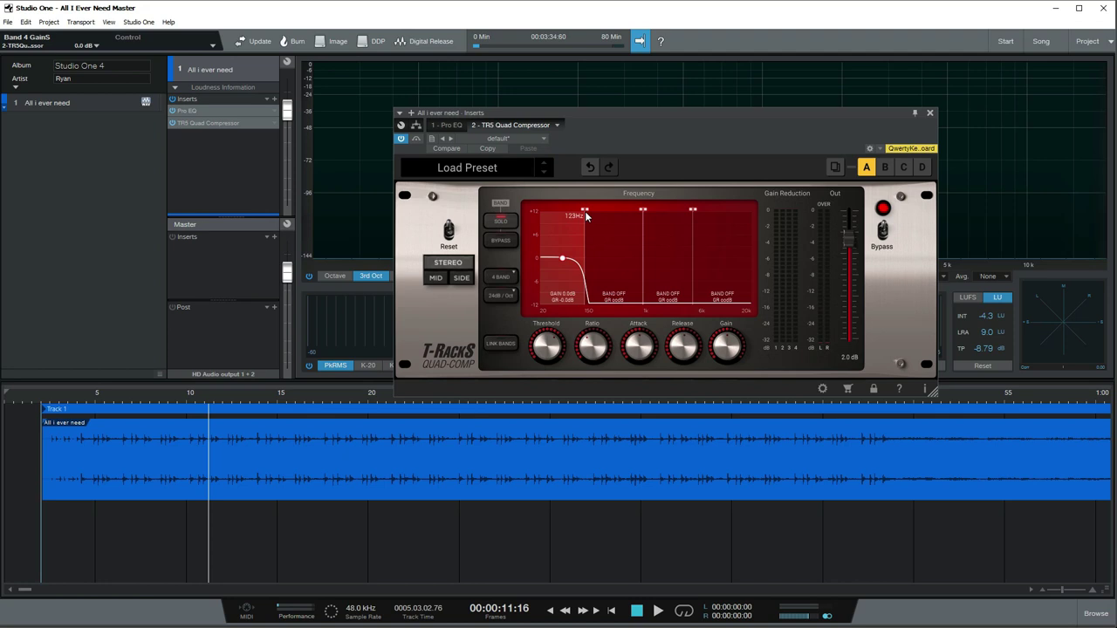
left_click_drag(589, 212, 575, 212)
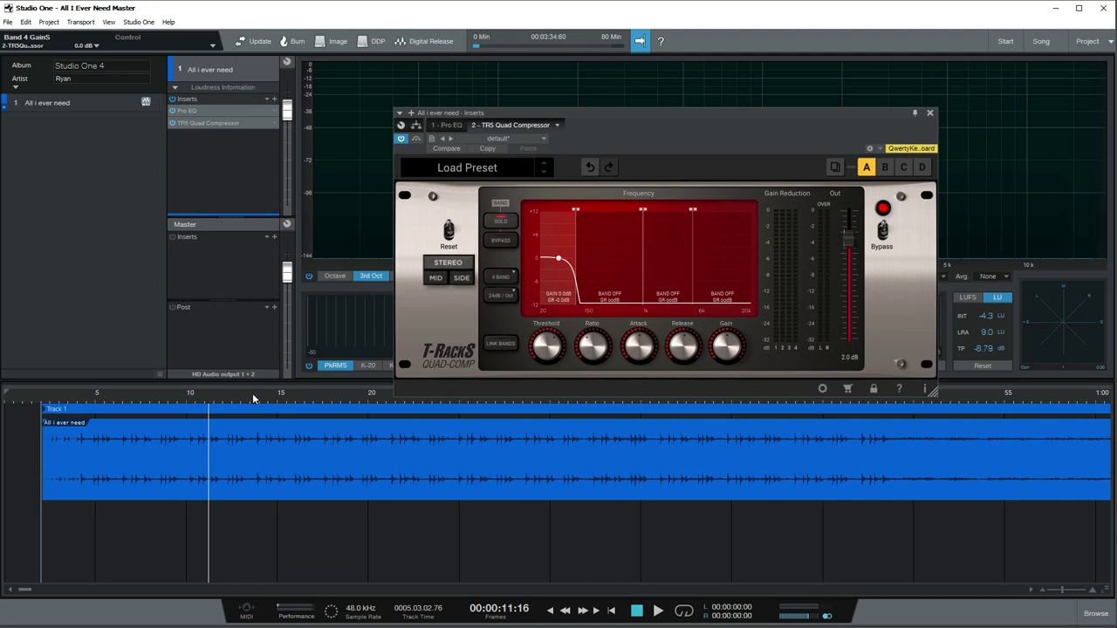
key("space")
mouse_move(575, 210)
left_mouse_down()
mouse_move(589, 212)
mouse_move(576, 215)
left_mouse_up()
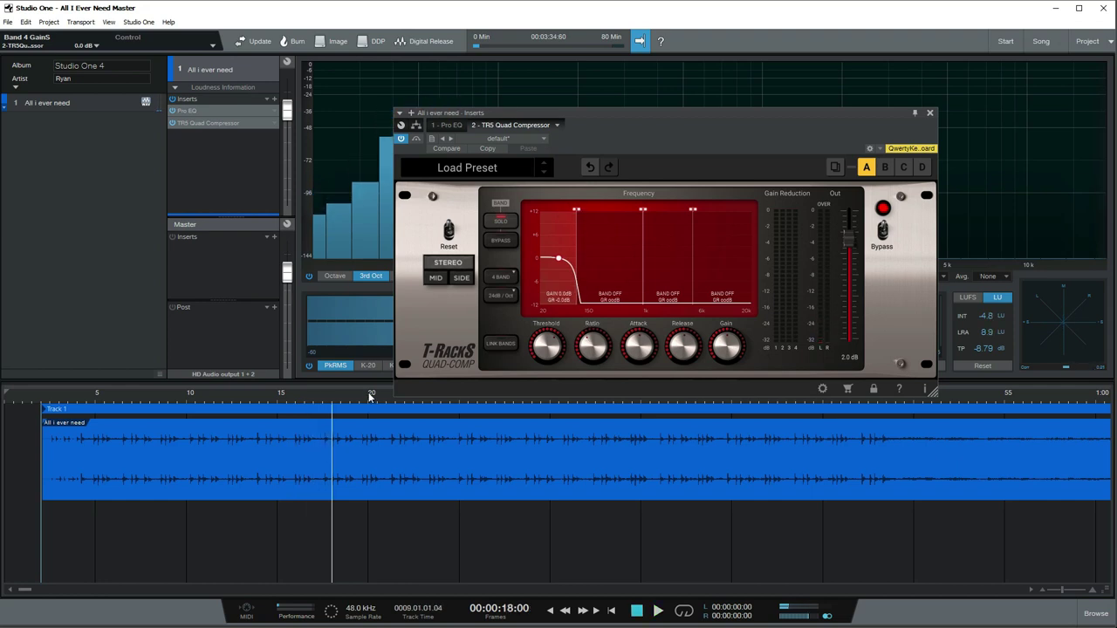
- Play from about 11 seconds and set the low band's ratio to 4.9:1 and its threshold to -17.2 dB
left_click_drag(370, 398, 372, 391)
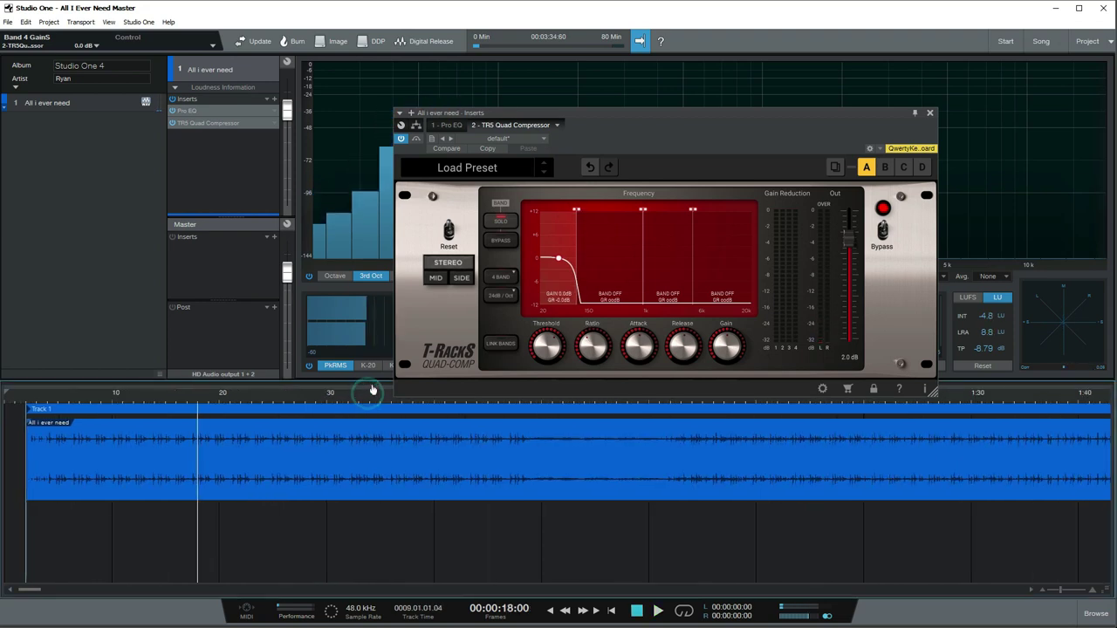
left_click(119, 402)
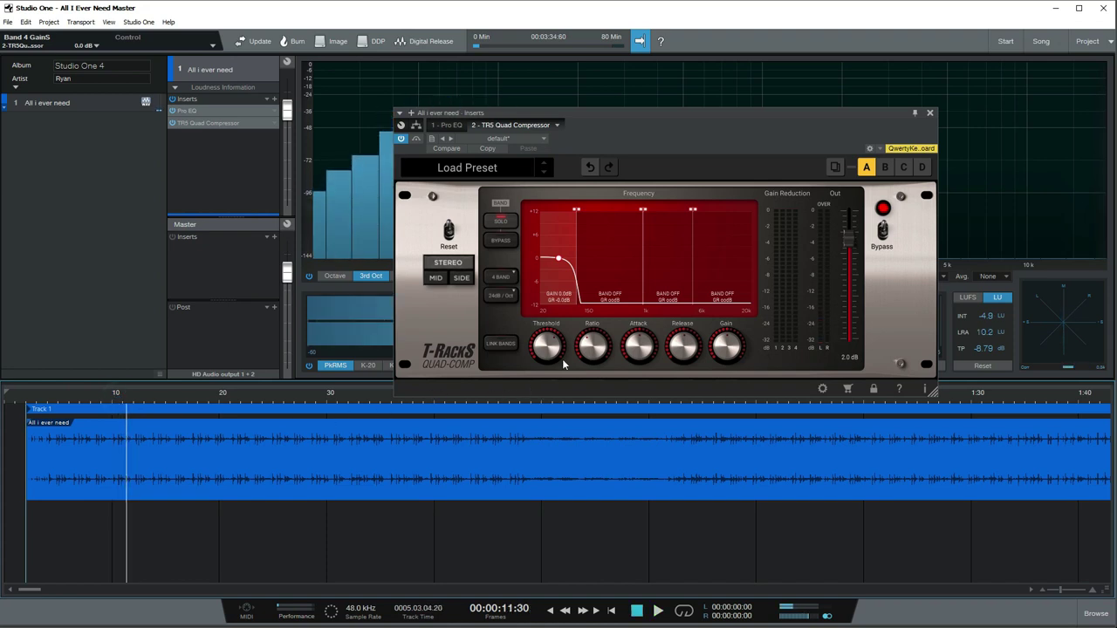
left_click_drag(548, 352, 547, 377)
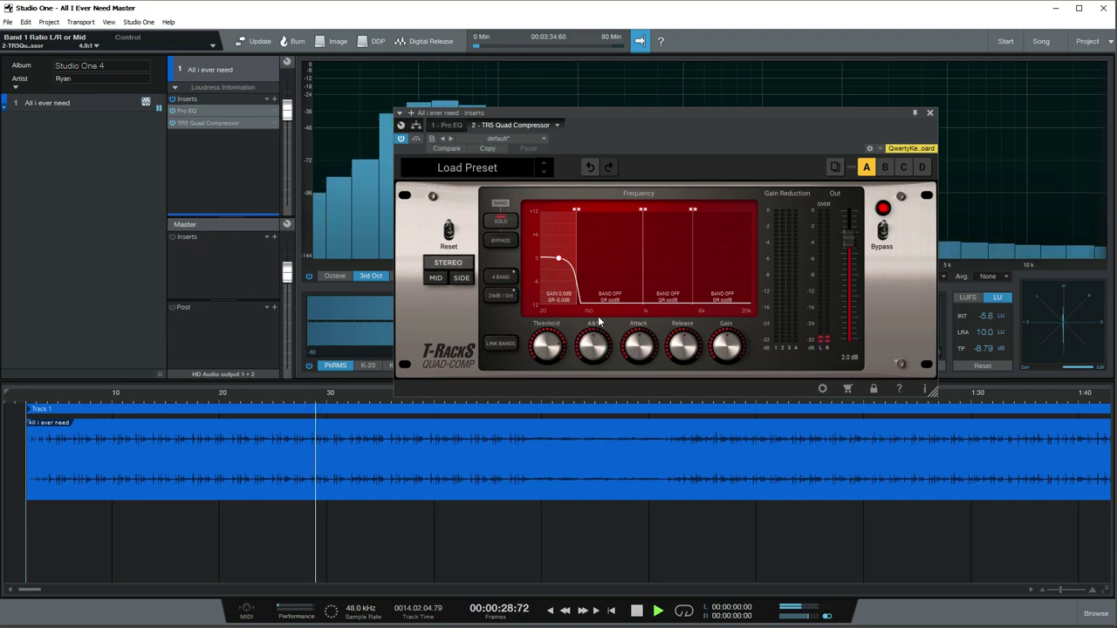
left_click_drag(548, 348, 591, 376)
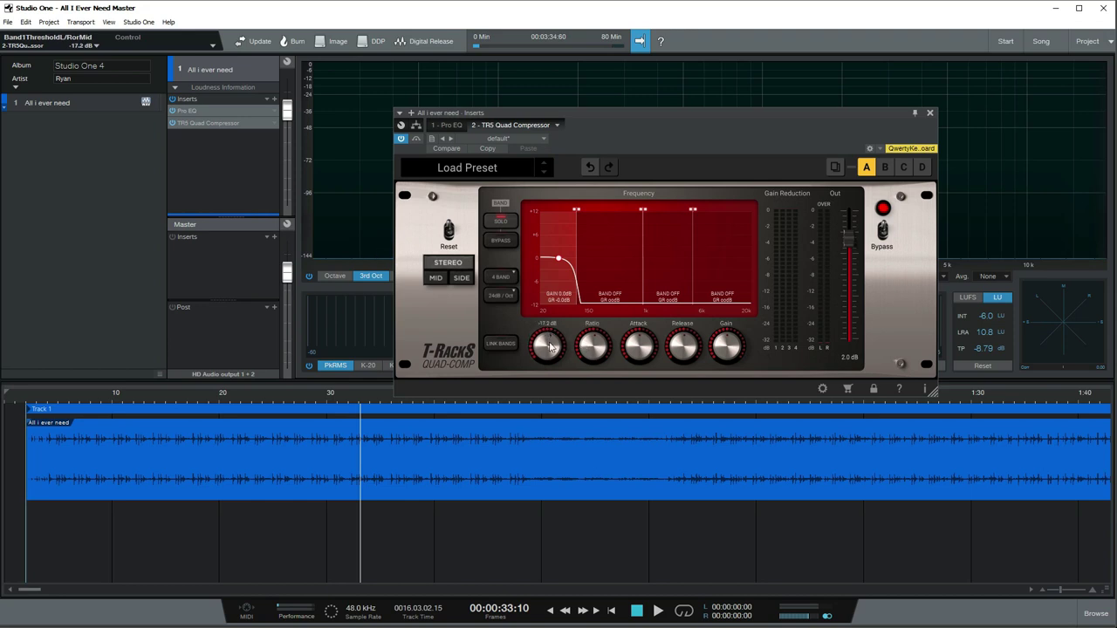
- Lower the low band's threshold to -32.2 dB during playback
key("space")
left_click_drag(549, 346, 540, 397)
left_click_drag(594, 347, 543, 347)
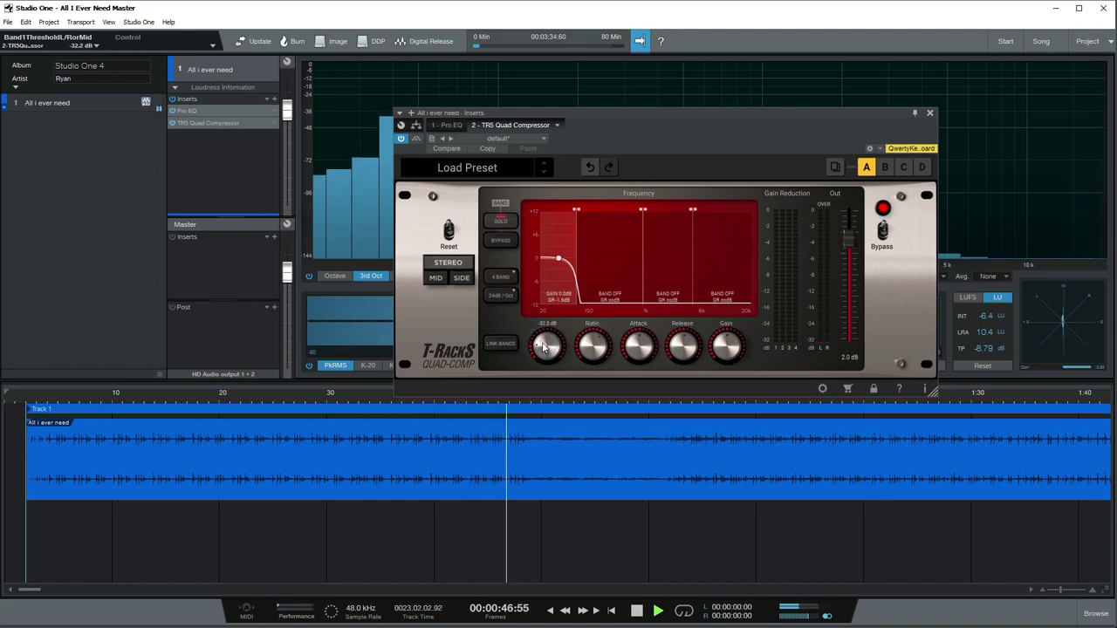
- Compare the soloed low band with its compression bypassed and active, replaying from about 18 seconds
left_click(505, 242)
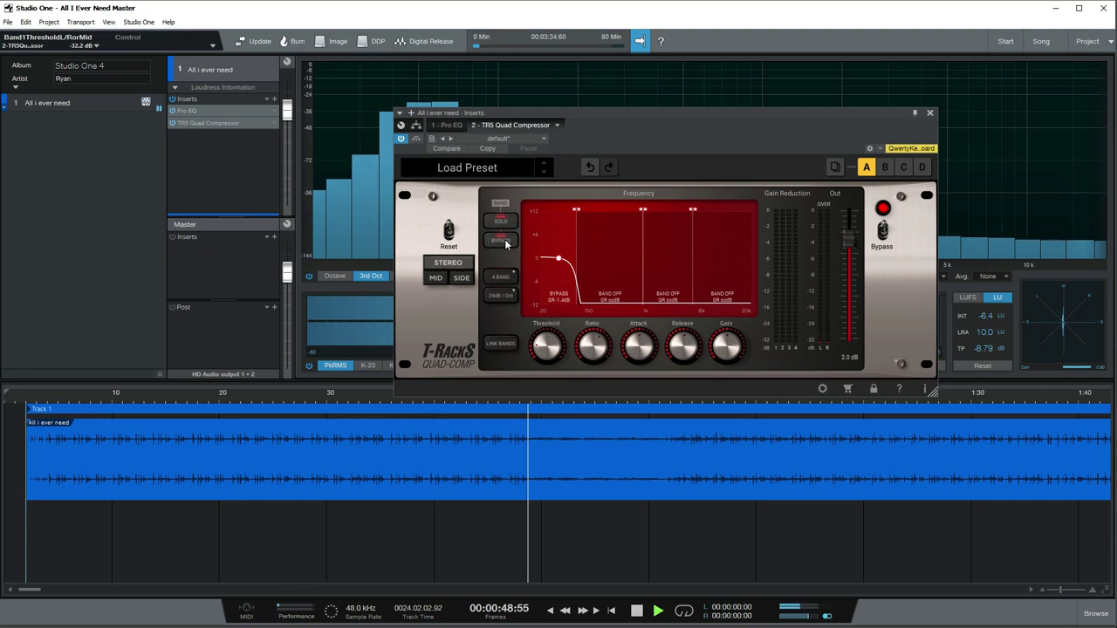
left_click(199, 400)
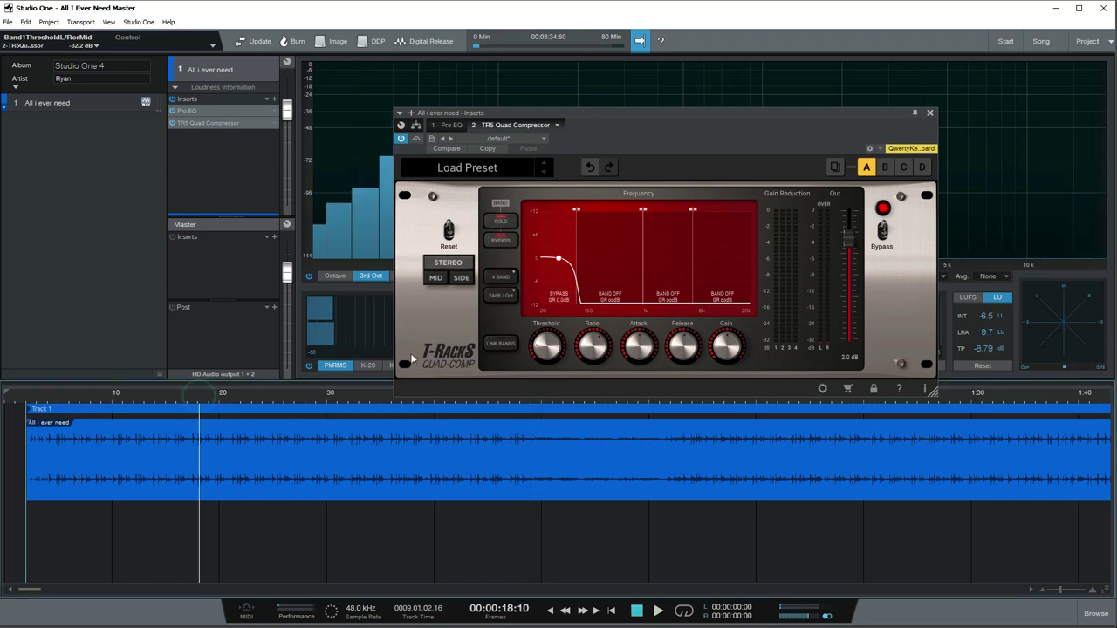
left_click(501, 242)
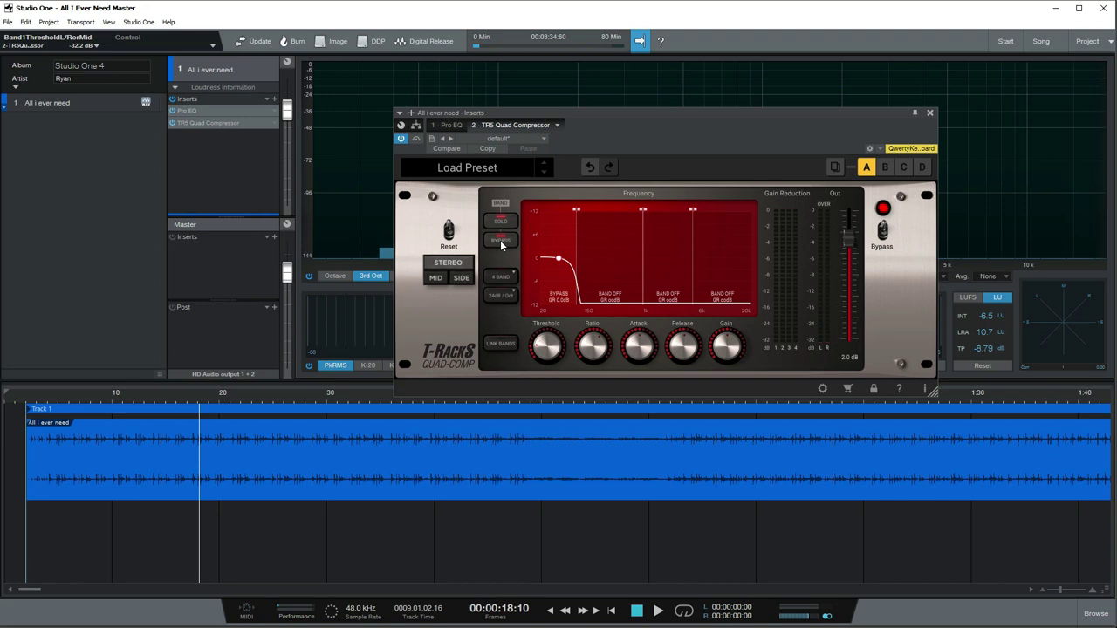
left_click(500, 242)
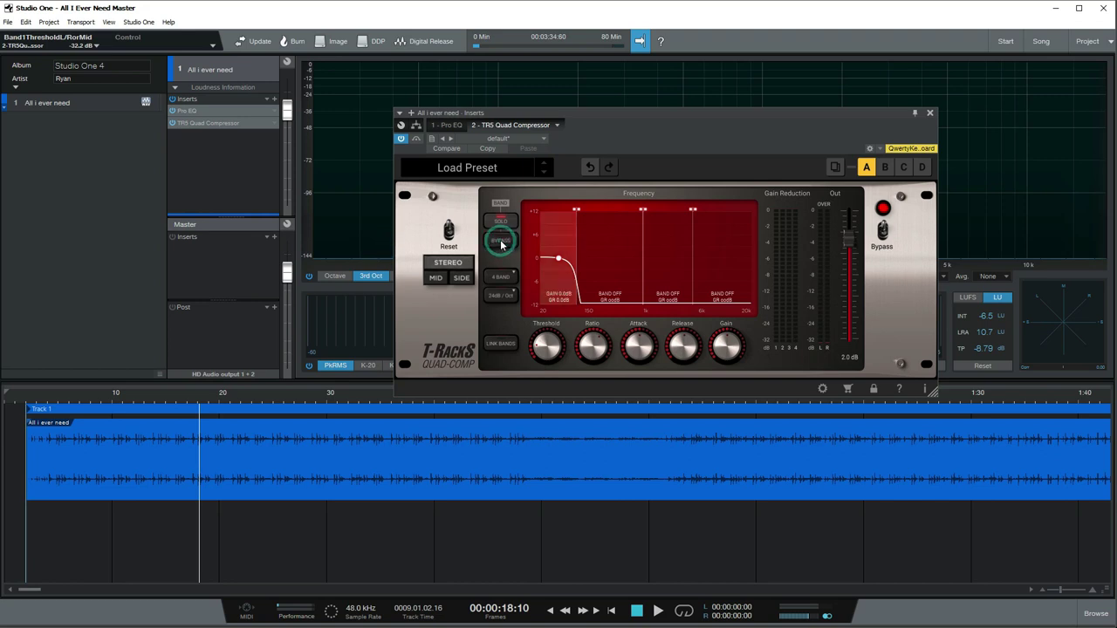
key("space")
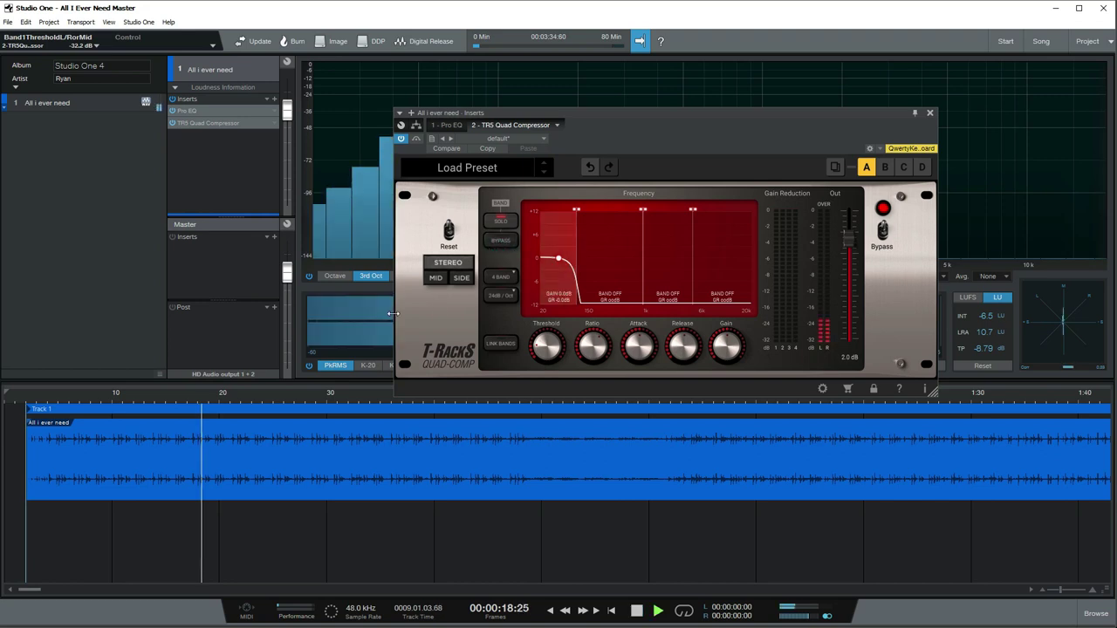
left_click(505, 243)
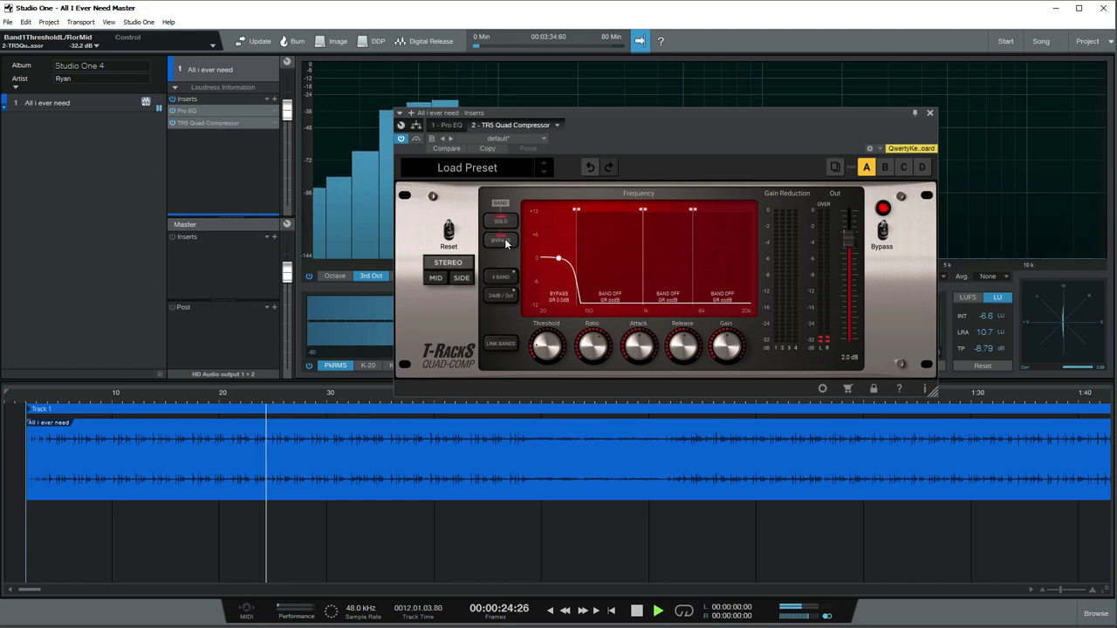
left_click(505, 244)
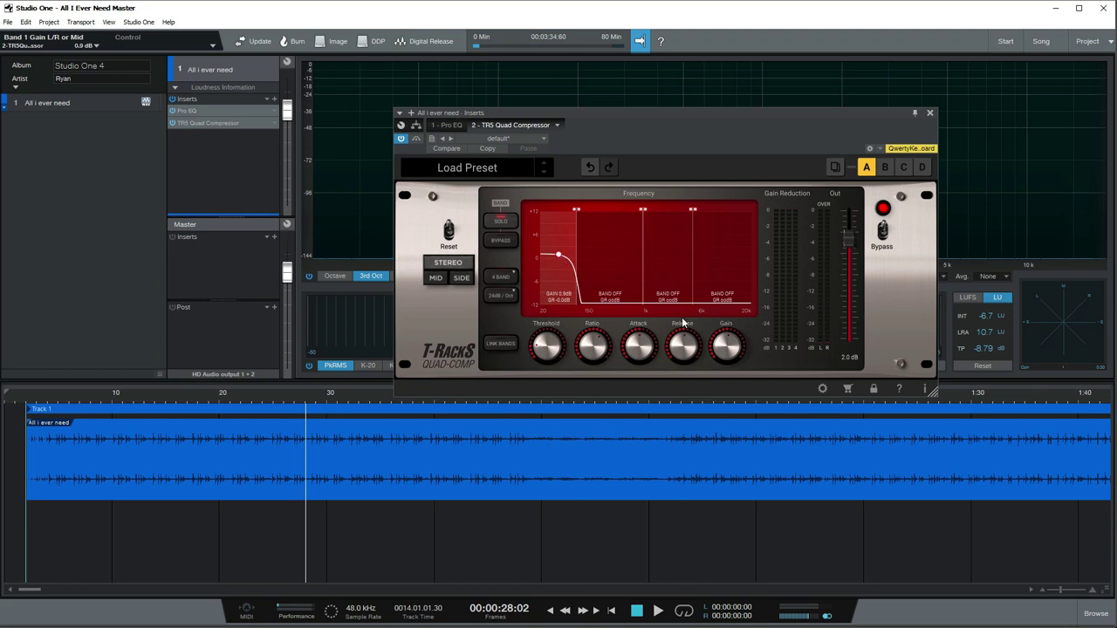
- Set the low band's gain to 1.0 dB and its attack to about 9.8 ms, checking against bypass during playback
key("space")
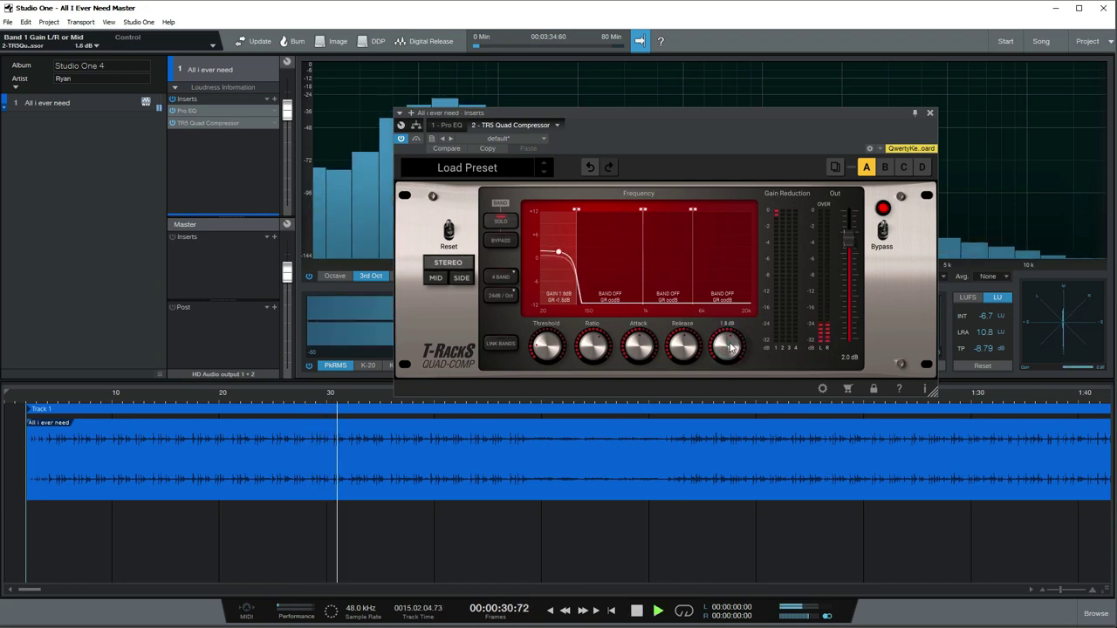
left_click_drag(641, 348, 639, 350)
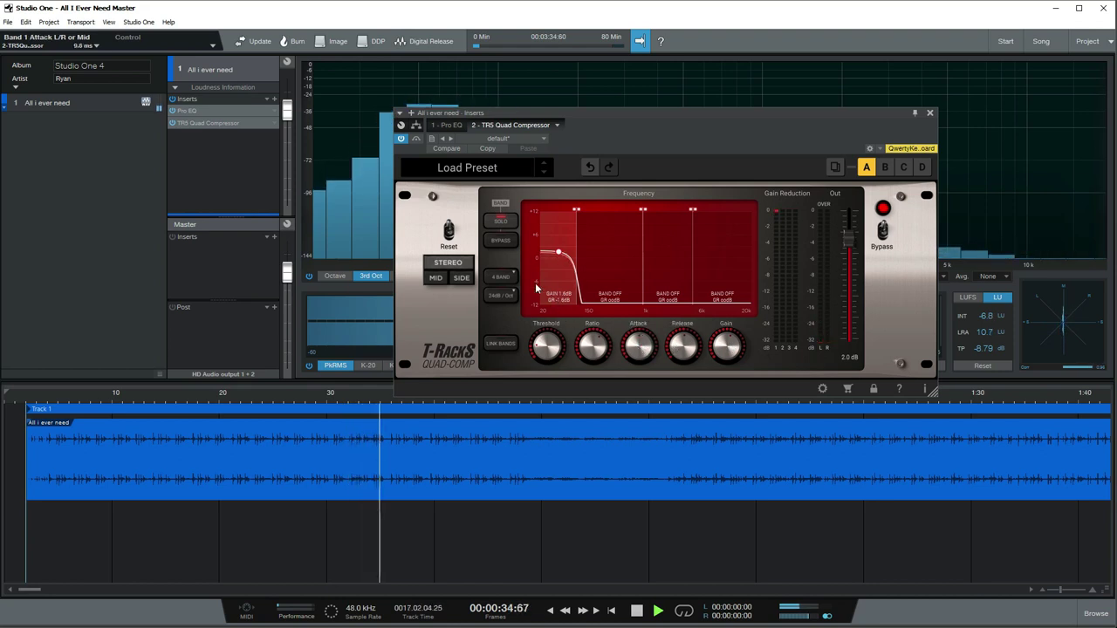
left_click(501, 241)
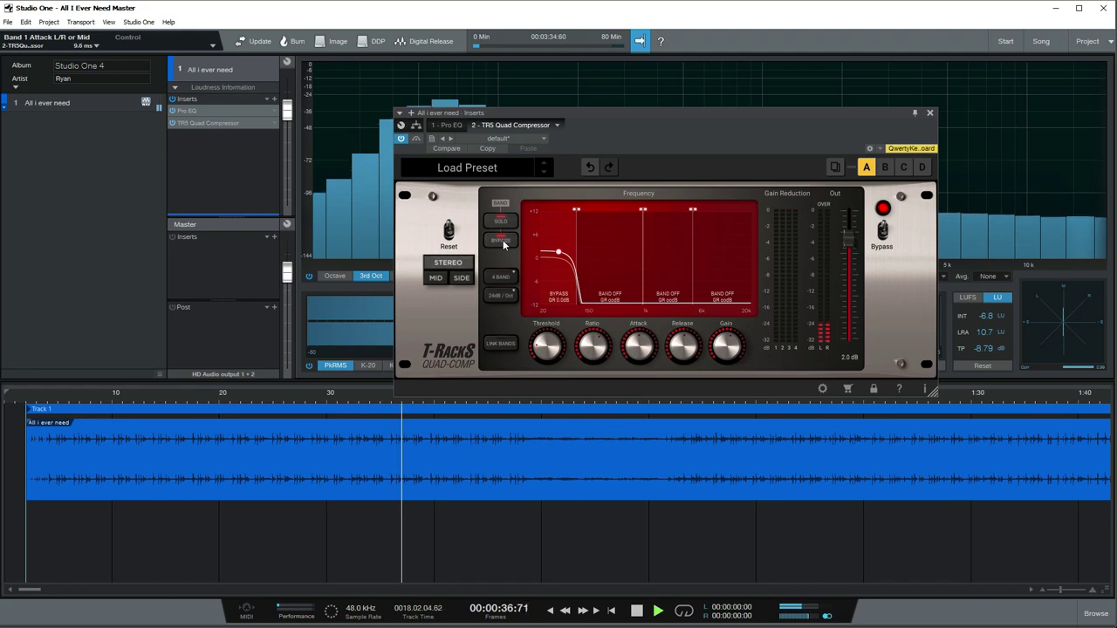
left_click(502, 242)
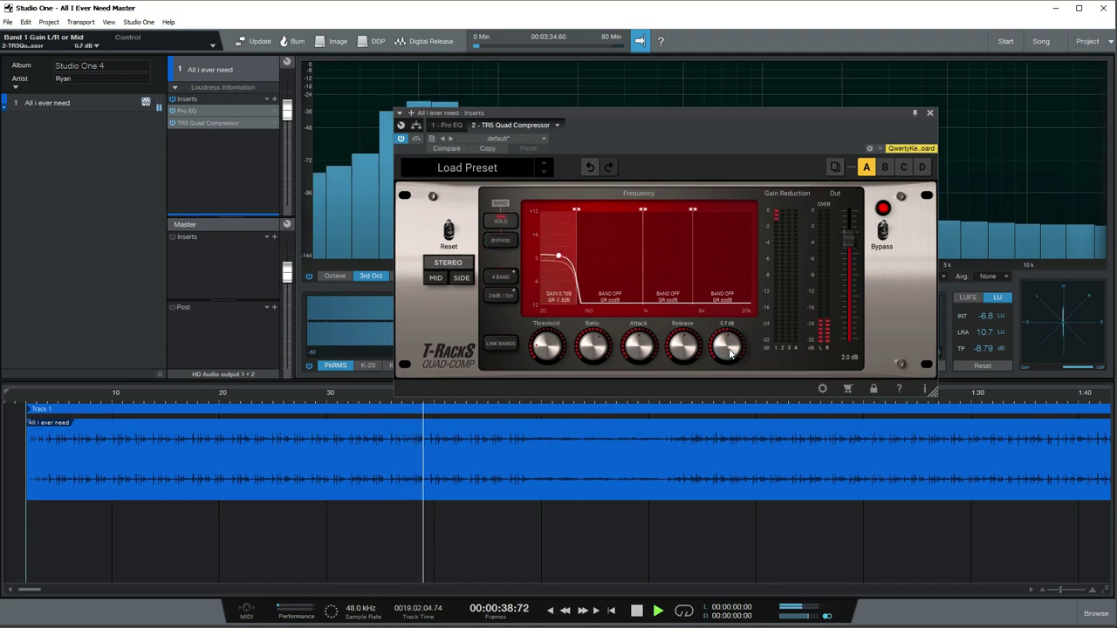
- Solo the second band instead of the first and raise its upper crossover to about 1.41 kHz during playback
left_click(599, 243)
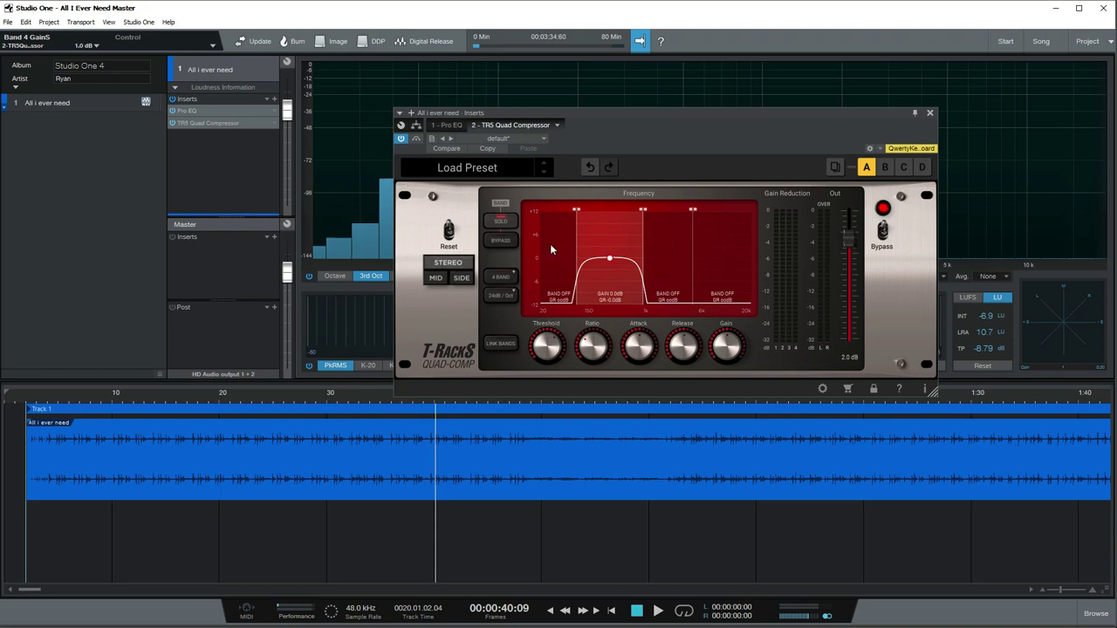
left_click(565, 229)
left_click(505, 227)
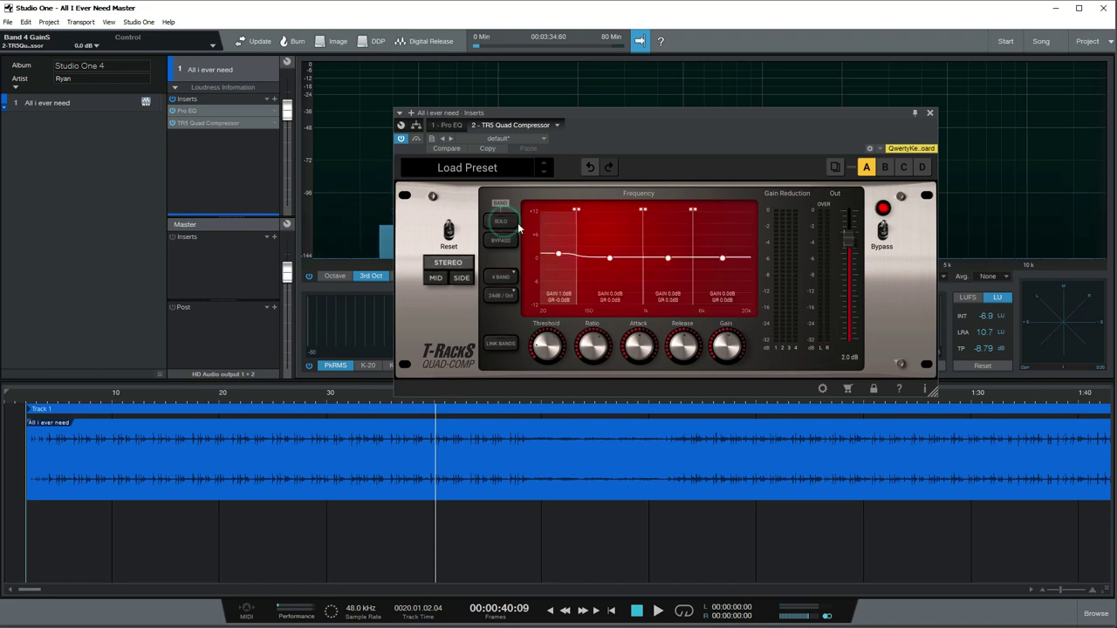
left_click(626, 241)
left_click(504, 225)
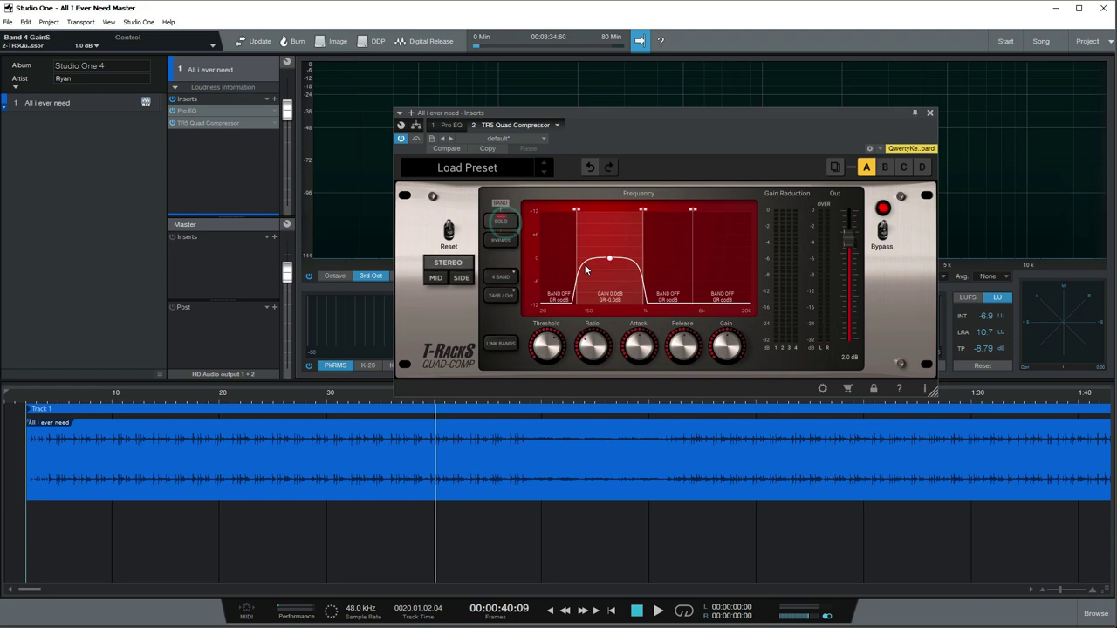
key("space")
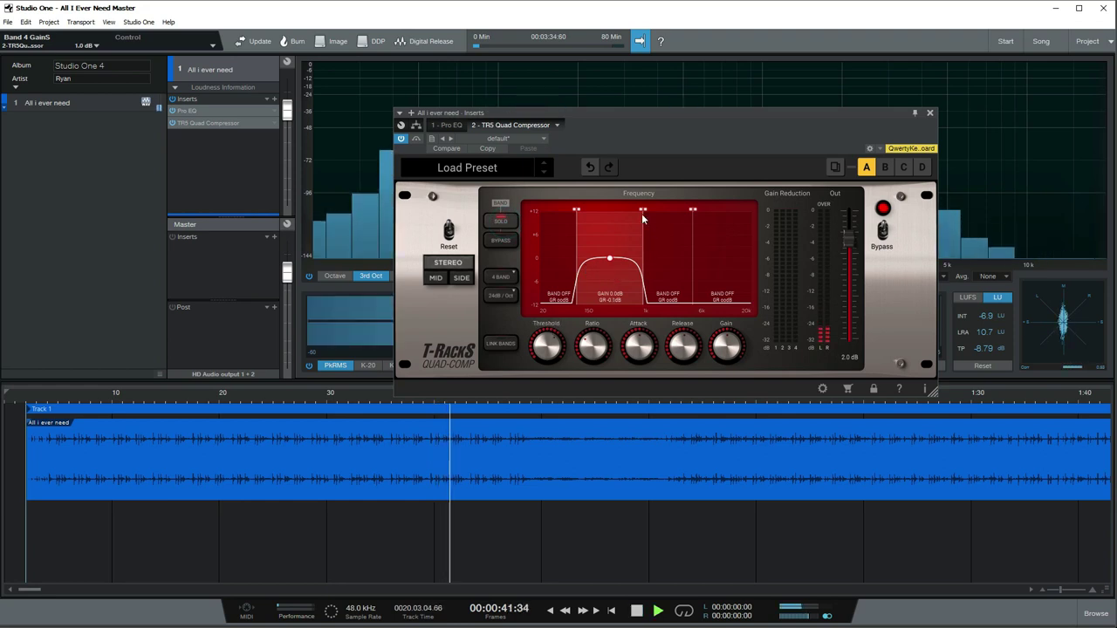
mouse_move(644, 210)
left_mouse_down()
mouse_move(671, 213)
mouse_move(631, 212)
mouse_move(683, 212)
mouse_move(653, 211)
left_mouse_up()
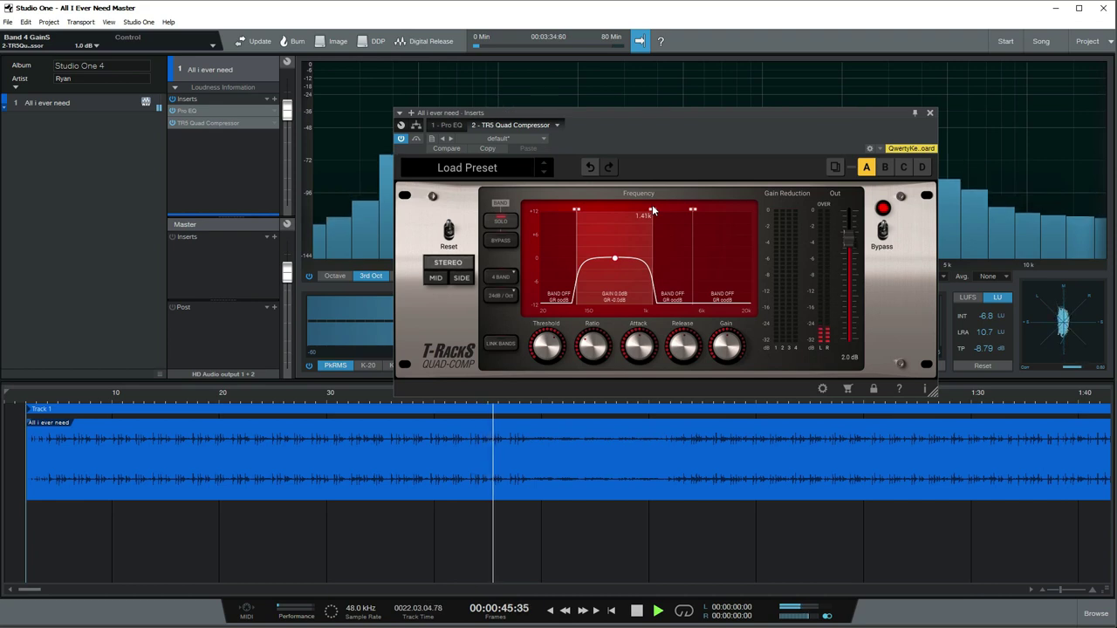
- Set the second band's threshold to -32.9 dB and its ratio to 6.3:1 while replaying the song from about 29 seconds
left_click_drag(547, 348, 603, 338)
key("space")
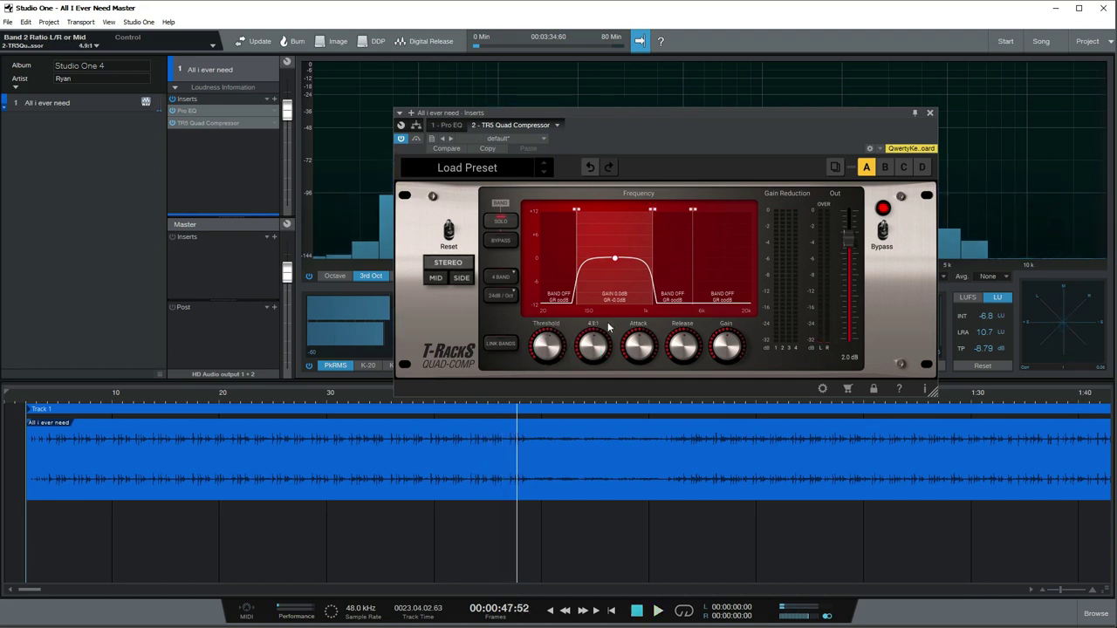
left_click_drag(551, 340, 538, 416)
left_click(349, 405)
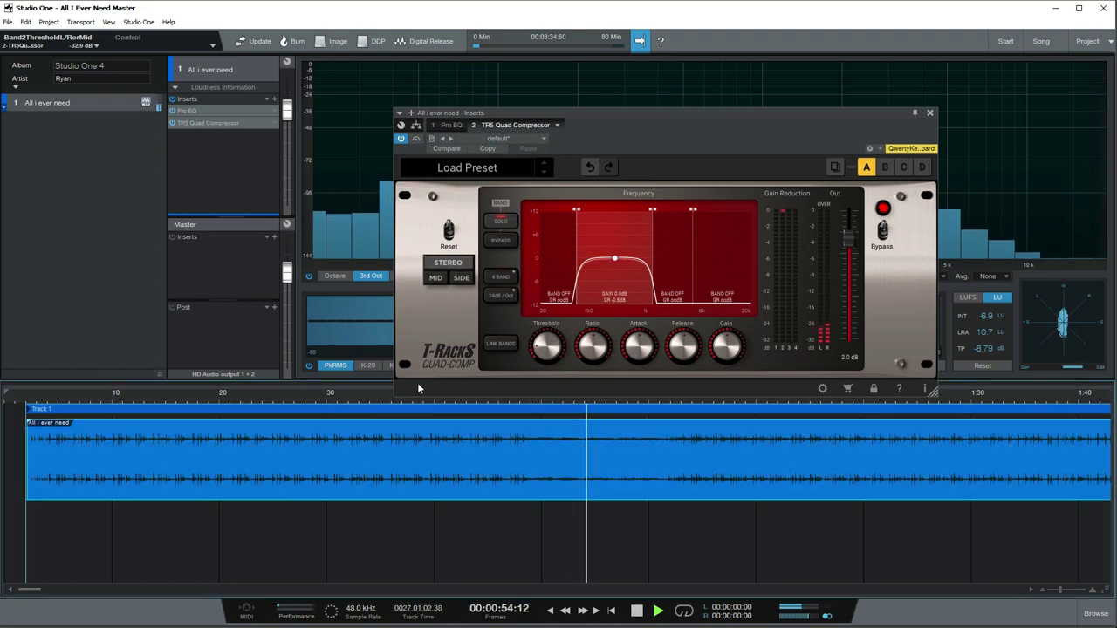
left_click(316, 405)
mouse_move(608, 326)
left_click_drag(608, 323, 594, 353)
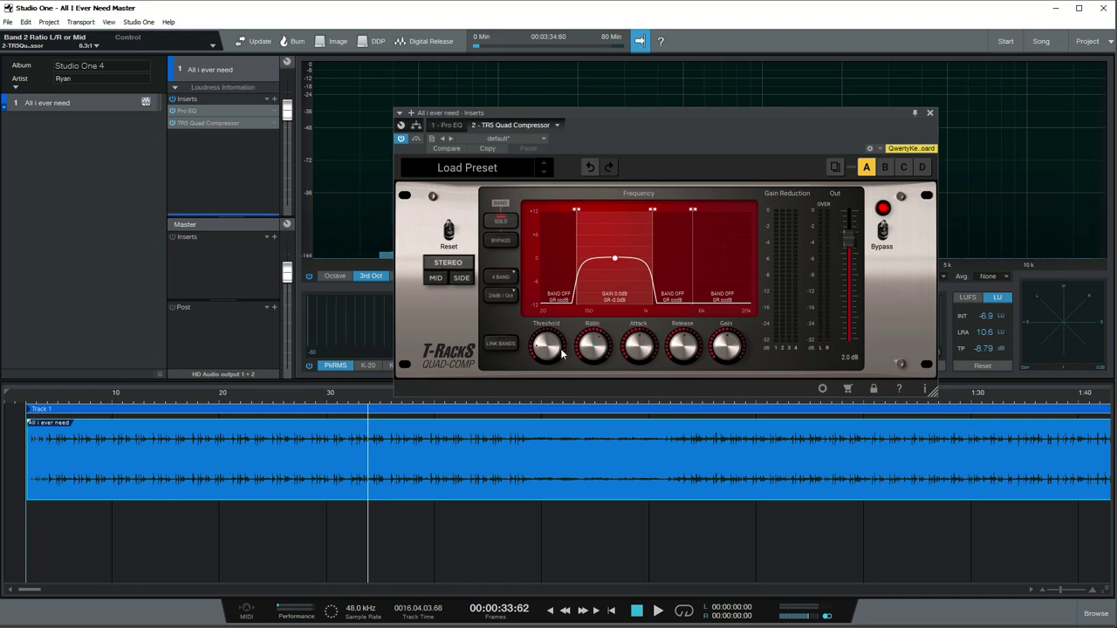
- Set the second band's attack to about 8.2 ms during playback and compare its compression with bypass
key("space")
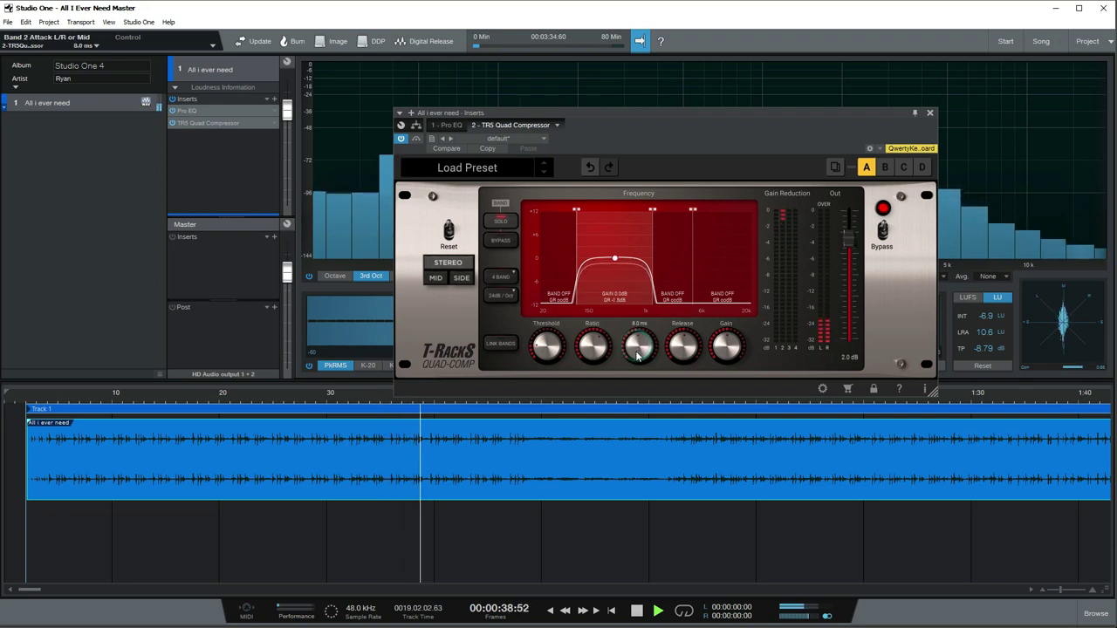
scroll(637, 349, "up", 2)
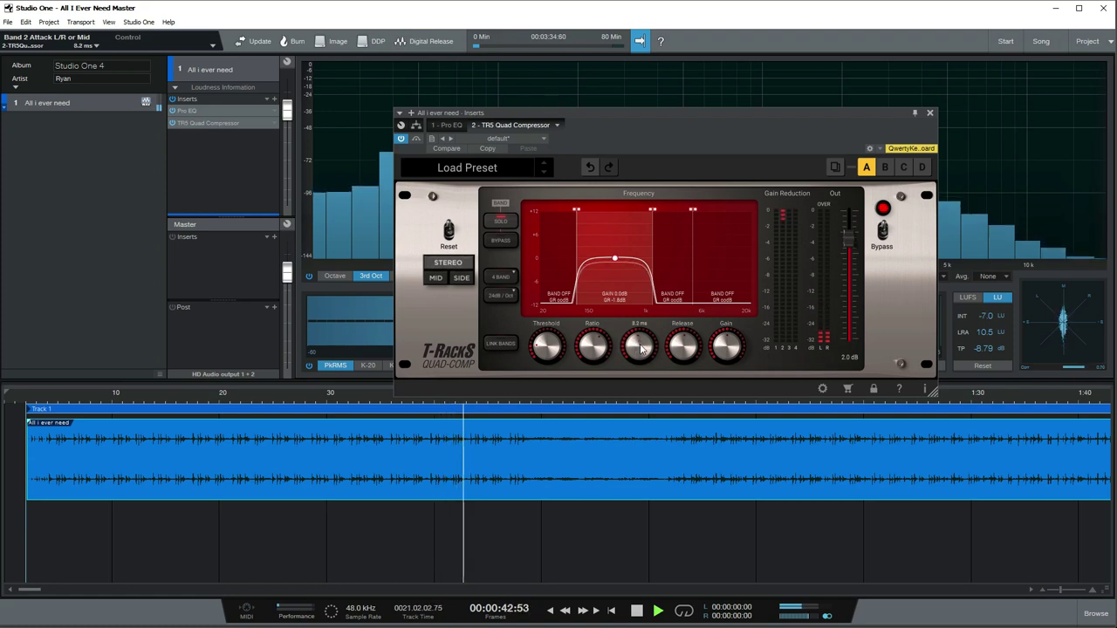
left_click(504, 242)
left_click(505, 242)
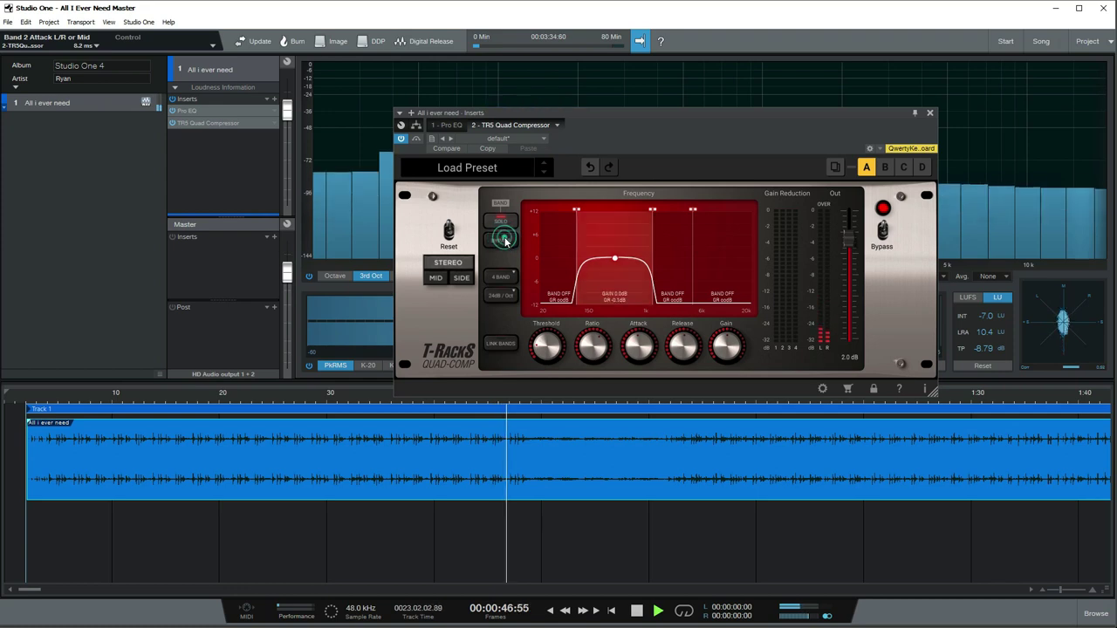
- Replay from about 25 seconds, set the second band's gain to 1.0 dB and check it against bypass
left_click(270, 395)
left_click(727, 346)
left_click_drag(728, 345, 727, 336)
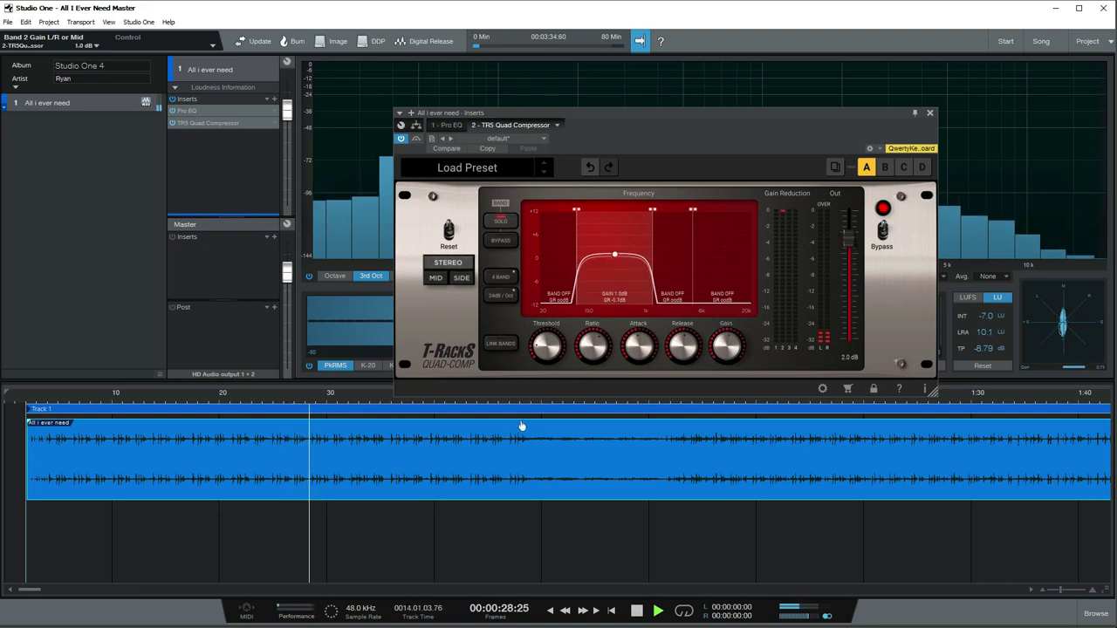
left_click(501, 241)
left_click(501, 241)
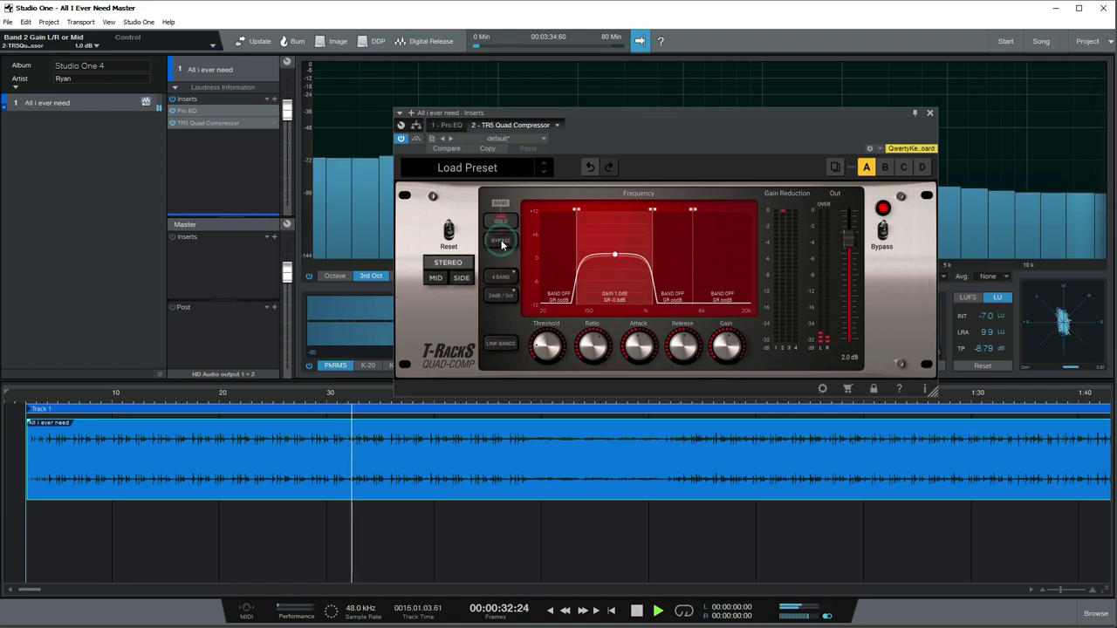
- Stop playback and take the second band out of bypass and solo
key("space")
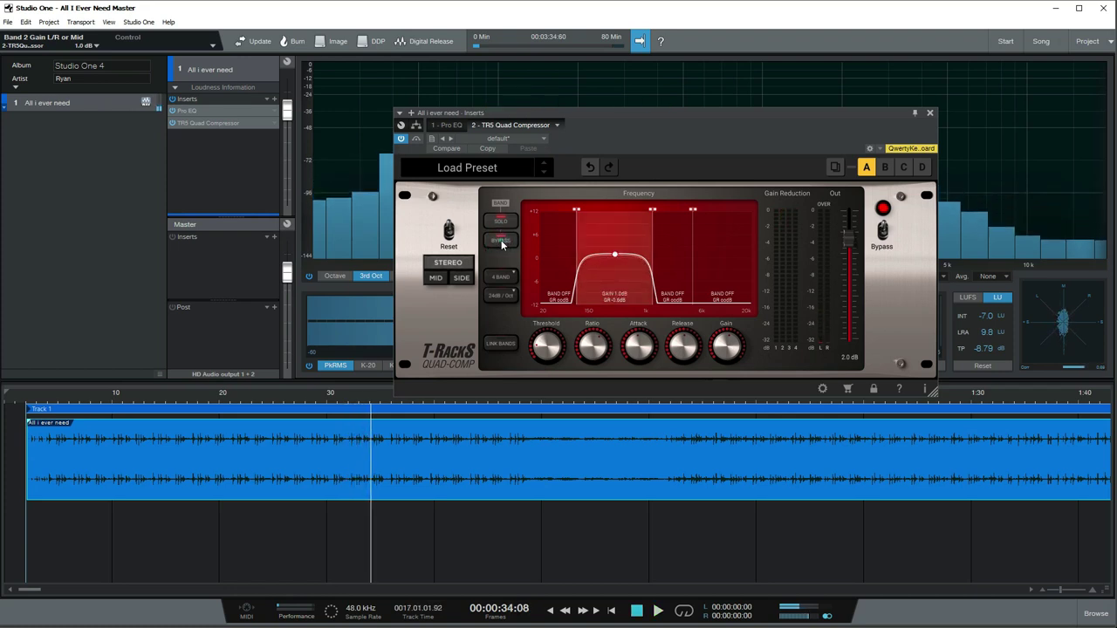
left_click(501, 242)
left_click(501, 243)
left_click(510, 226)
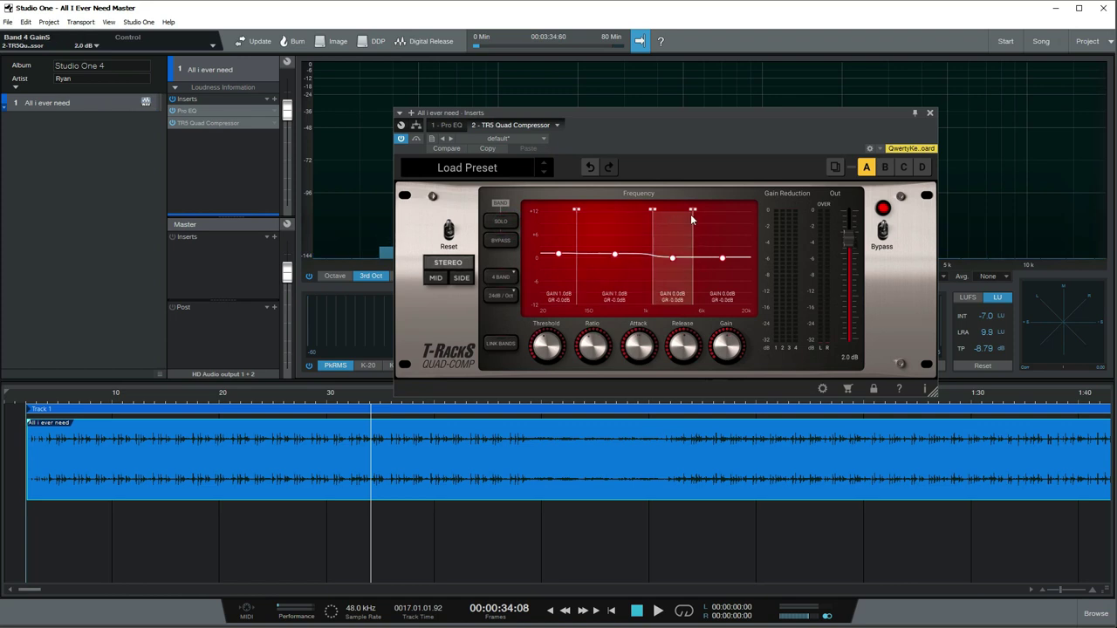
- Raise the third band's upper crossover slightly, lower its lower crossover, and audition the first two bands in solo during playback
mouse_move(690, 212)
left_mouse_down()
mouse_move(622, 212)
mouse_move(697, 212)
left_mouse_up()
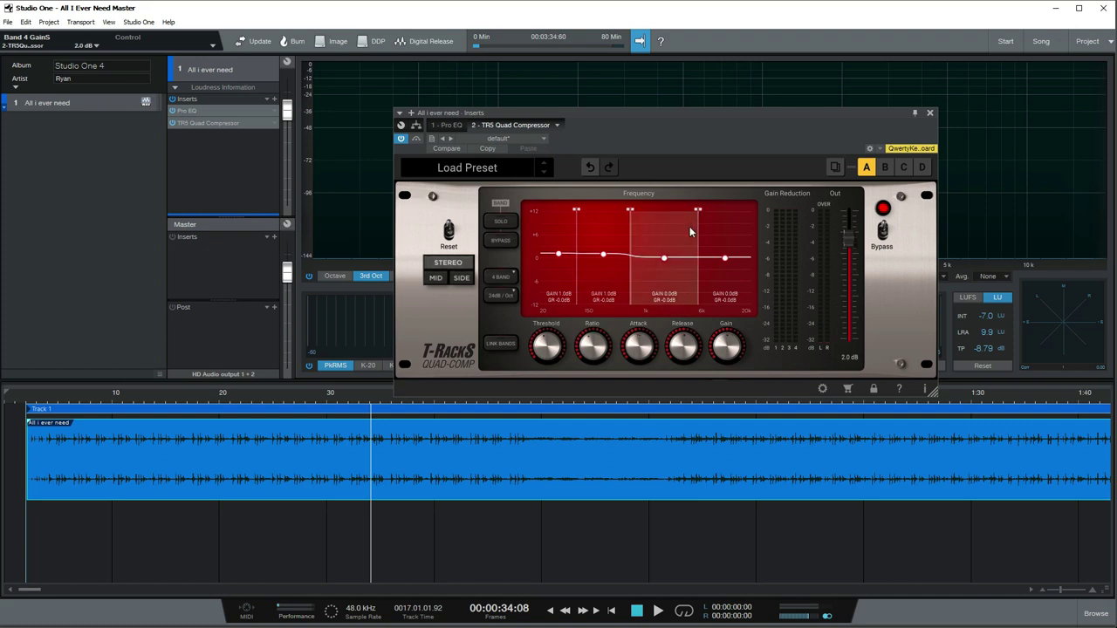
key("space")
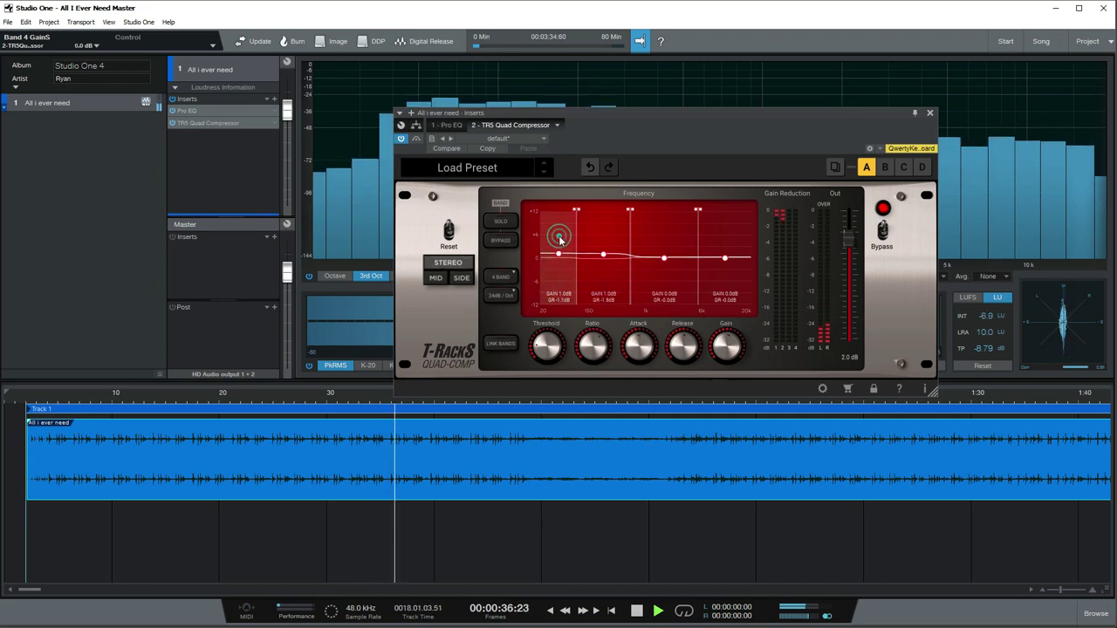
left_click(505, 222)
left_click(507, 223)
left_click(603, 254)
left_click(507, 225)
left_click(511, 229)
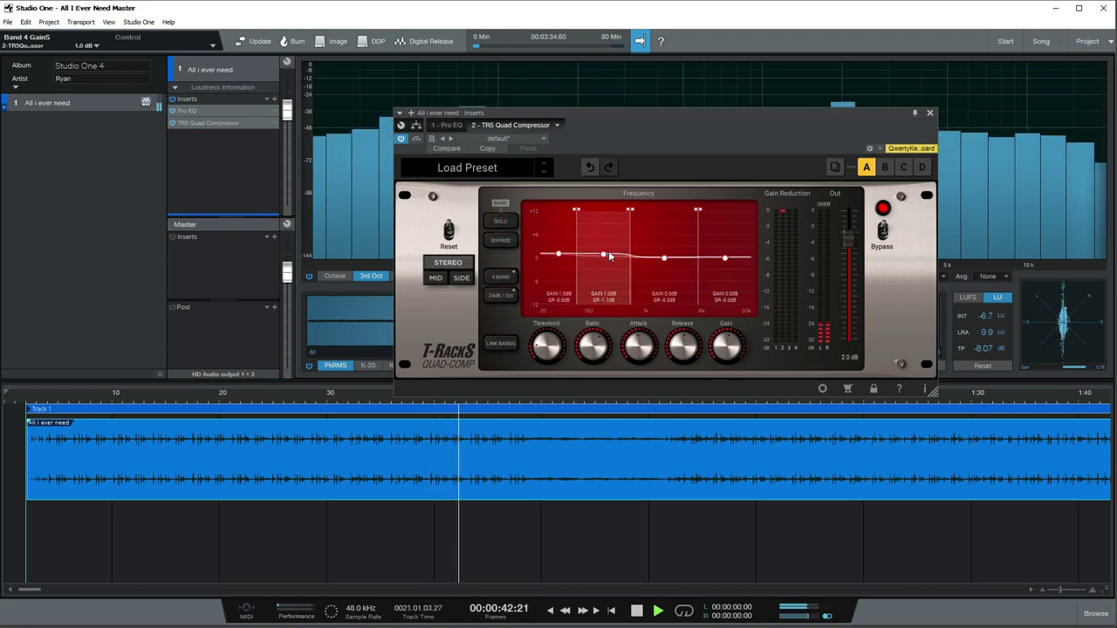
- Raise the crossover between the second and third bands and set the second band's gain to 0.0 dB during playback
left_click_drag(630, 210, 682, 215)
left_click(627, 257)
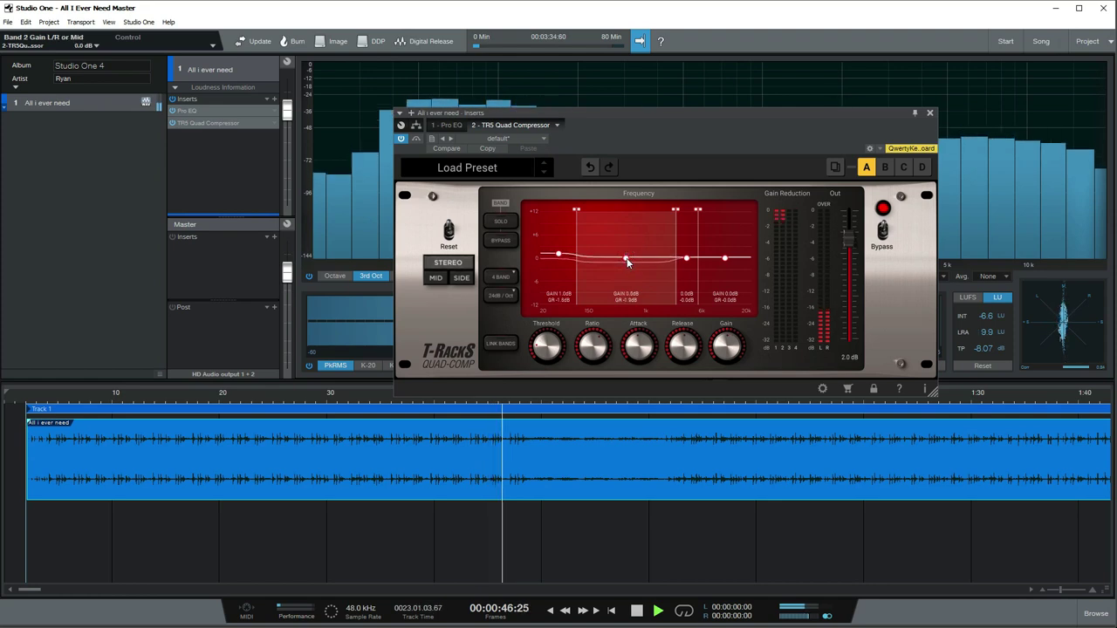
left_click(676, 212)
left_click_drag(676, 212, 660, 212)
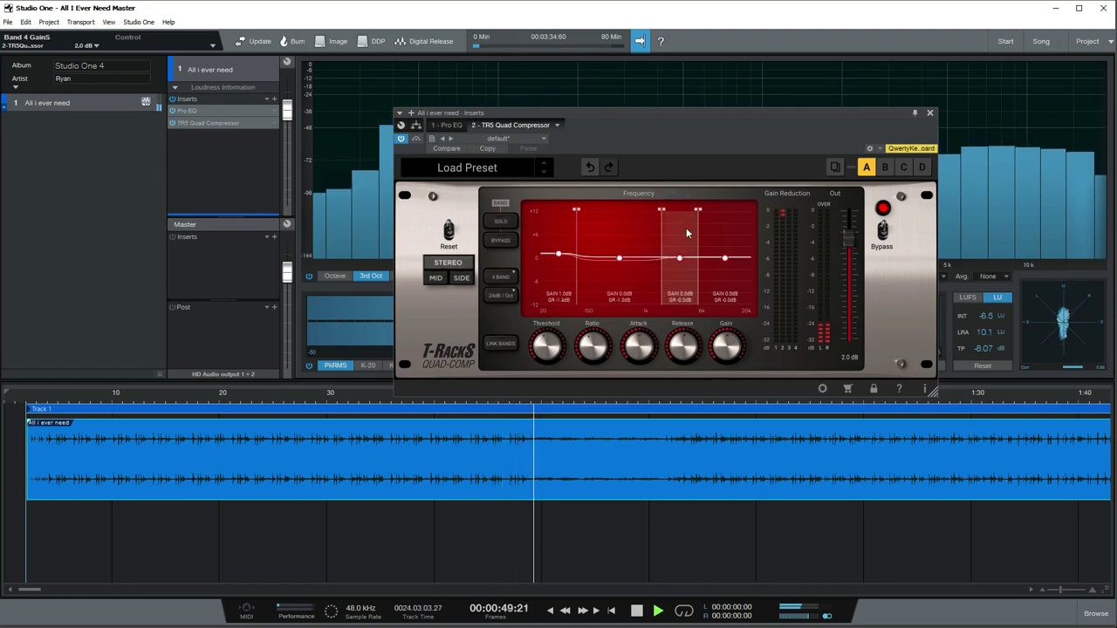
- Solo the third band and adjust its upper crossover while replaying the song from about 26 seconds
left_click(504, 222)
left_click(287, 394)
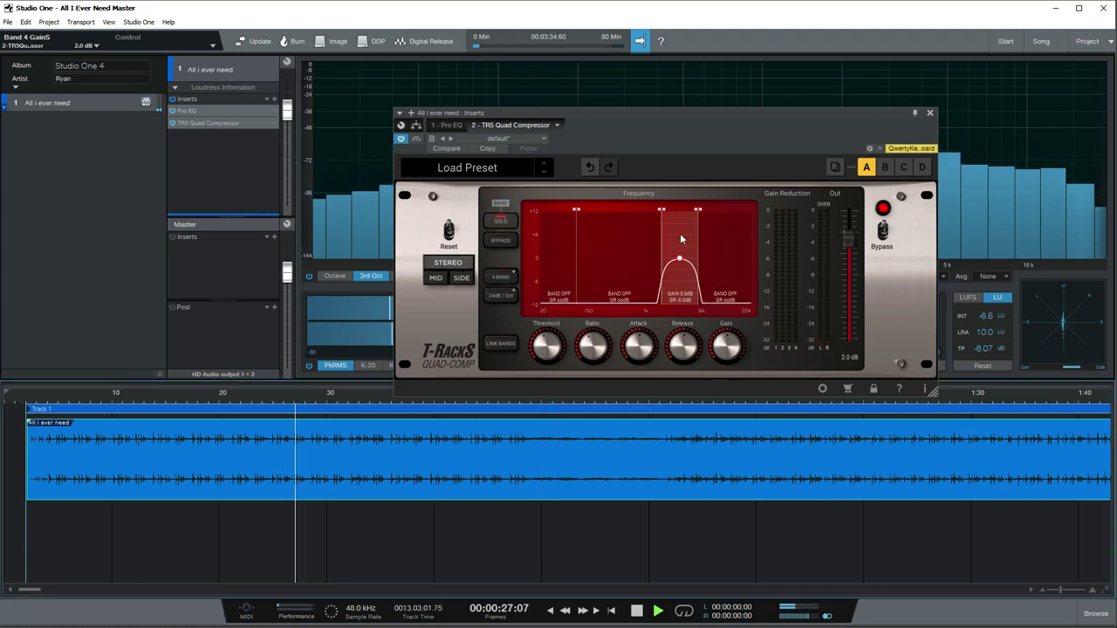
left_click_drag(697, 210, 707, 217)
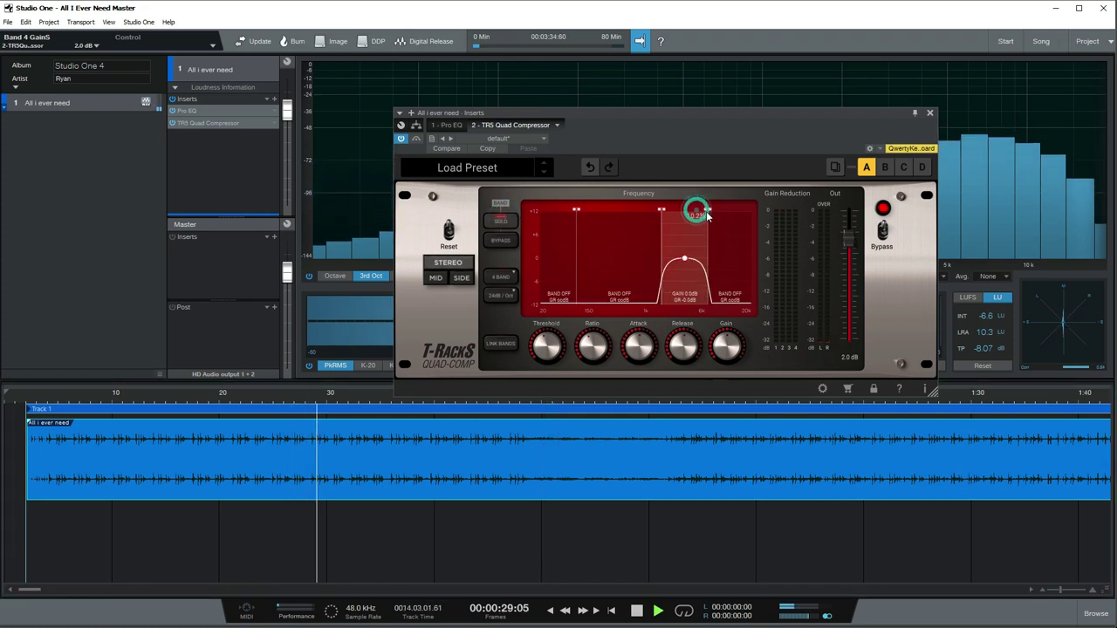
- Lower the third band's threshold and set its ratio to 5.8:1 during playback
left_click_drag(594, 349, 545, 382)
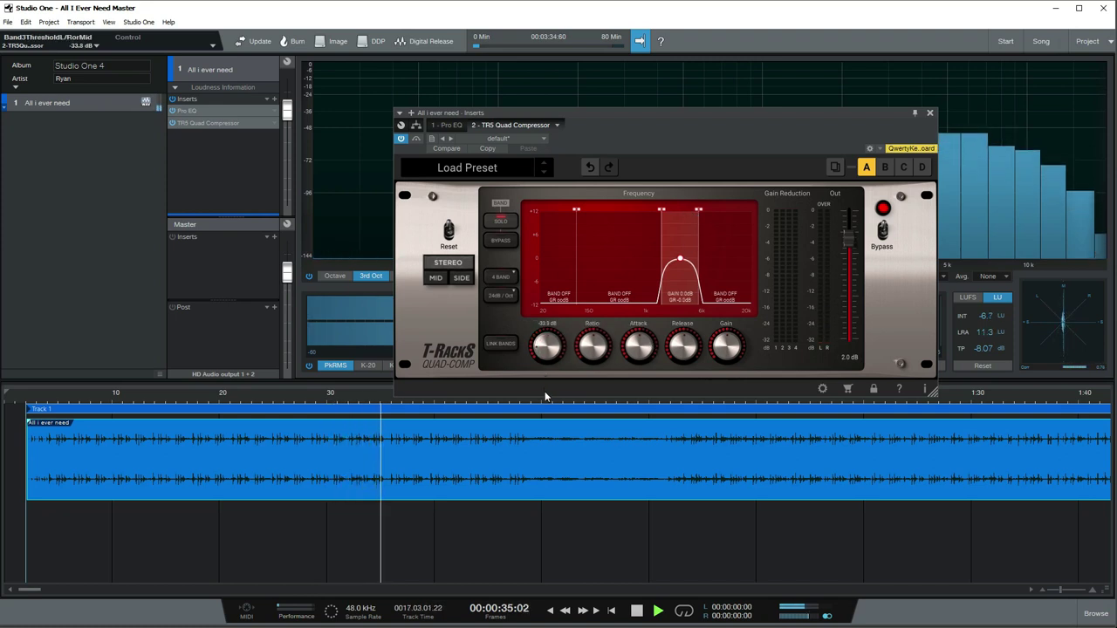
left_click_drag(587, 350, 625, 269)
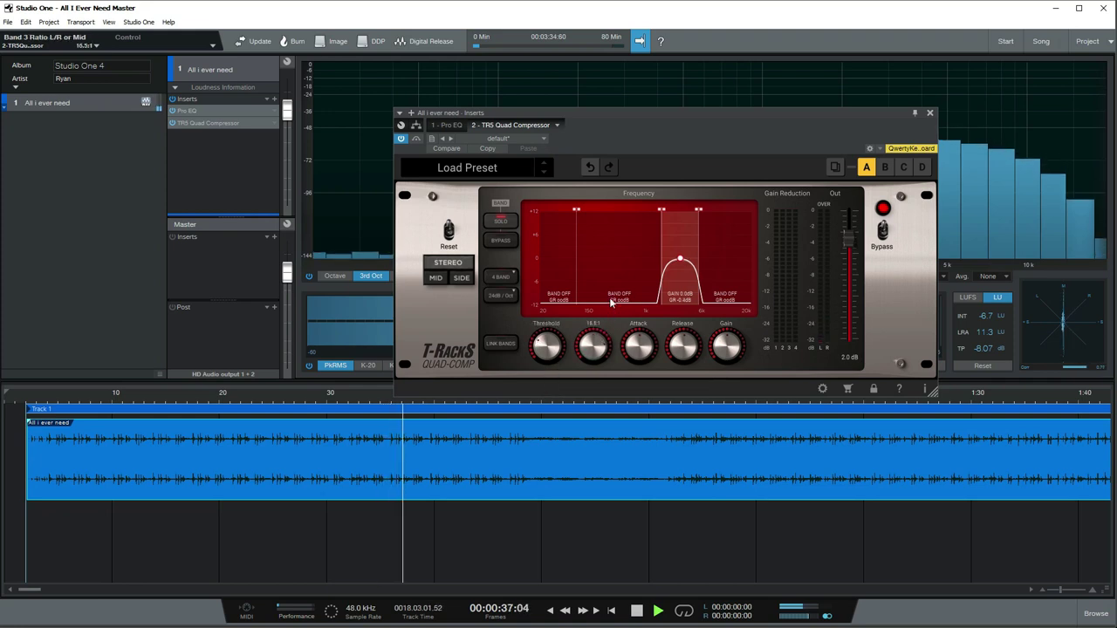
left_click_drag(547, 349, 540, 393)
left_click_drag(592, 350, 594, 370)
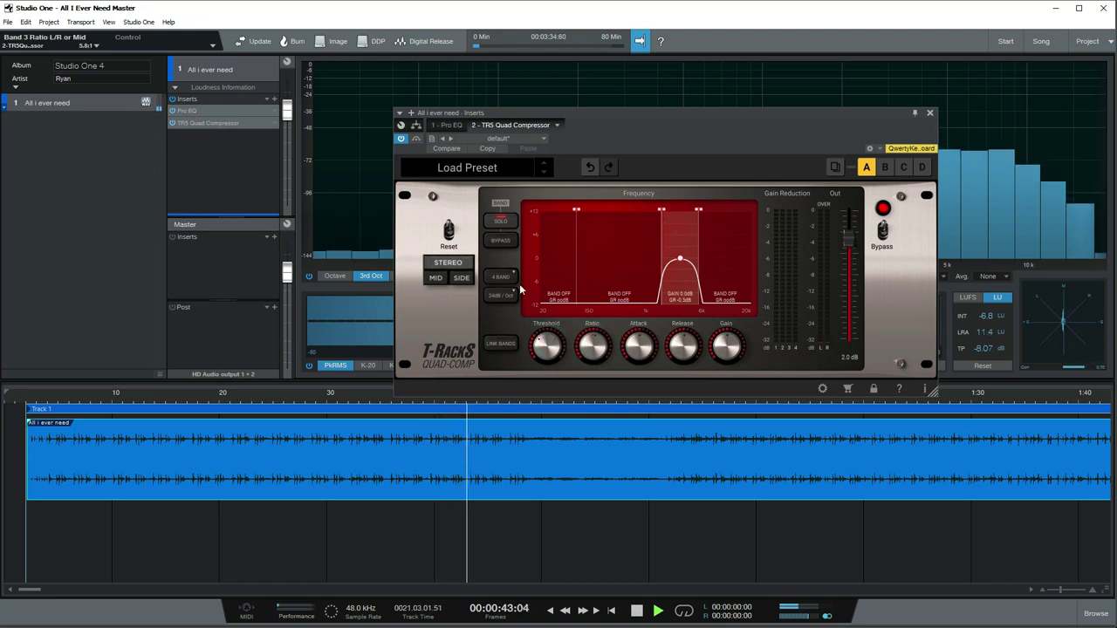
- Compare the third band's compression with bypass and turn off its solo
left_click(504, 240)
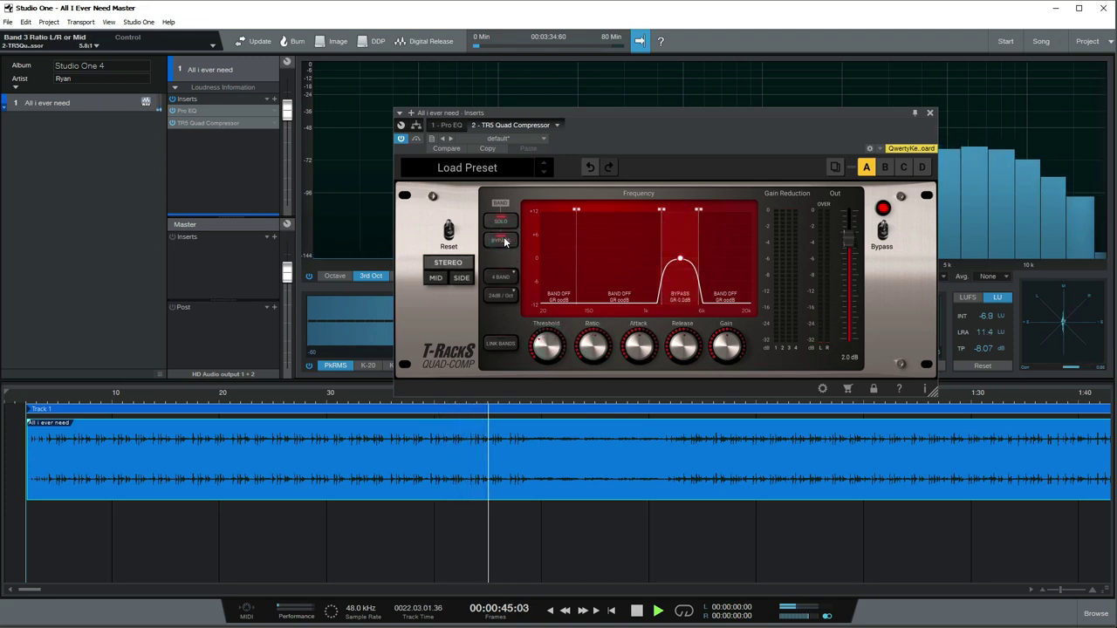
left_click(505, 240)
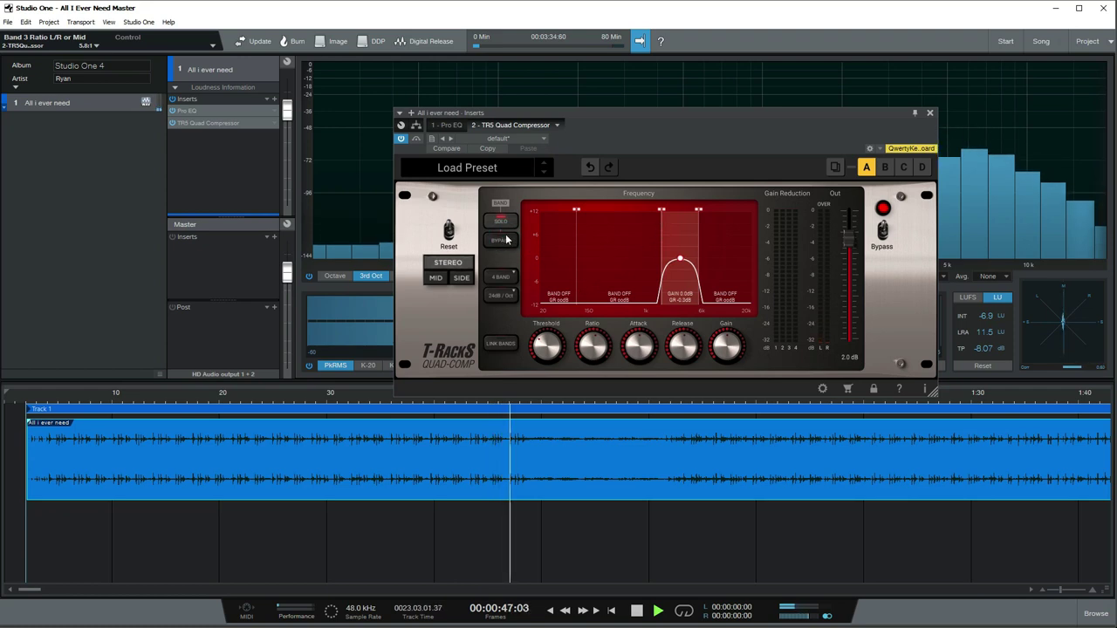
left_click(501, 221)
- Select the fourth band and restart playback from about 1:29 in the song
left_click(718, 234)
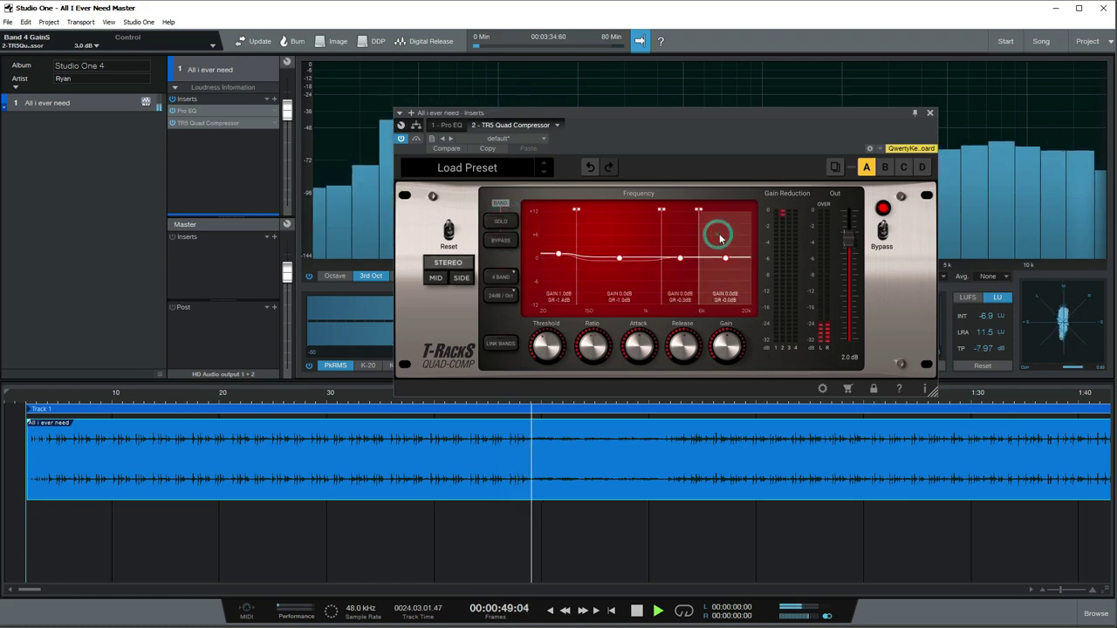
left_click_drag(353, 392, 353, 368)
key("space")
left_click_drag(221, 395, 244, 392)
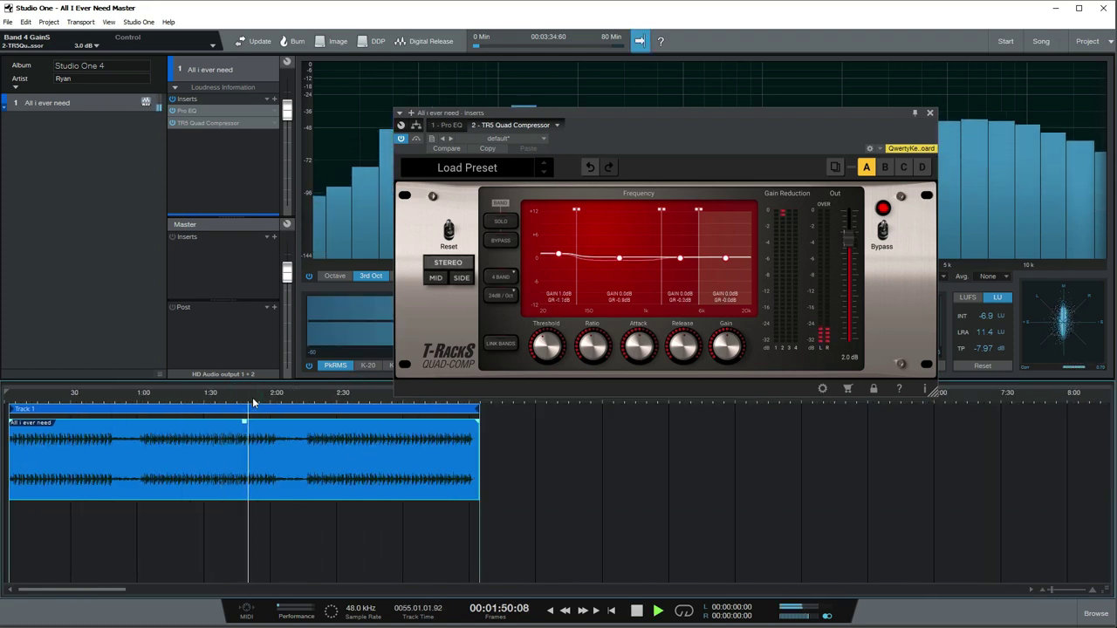
left_click(241, 398)
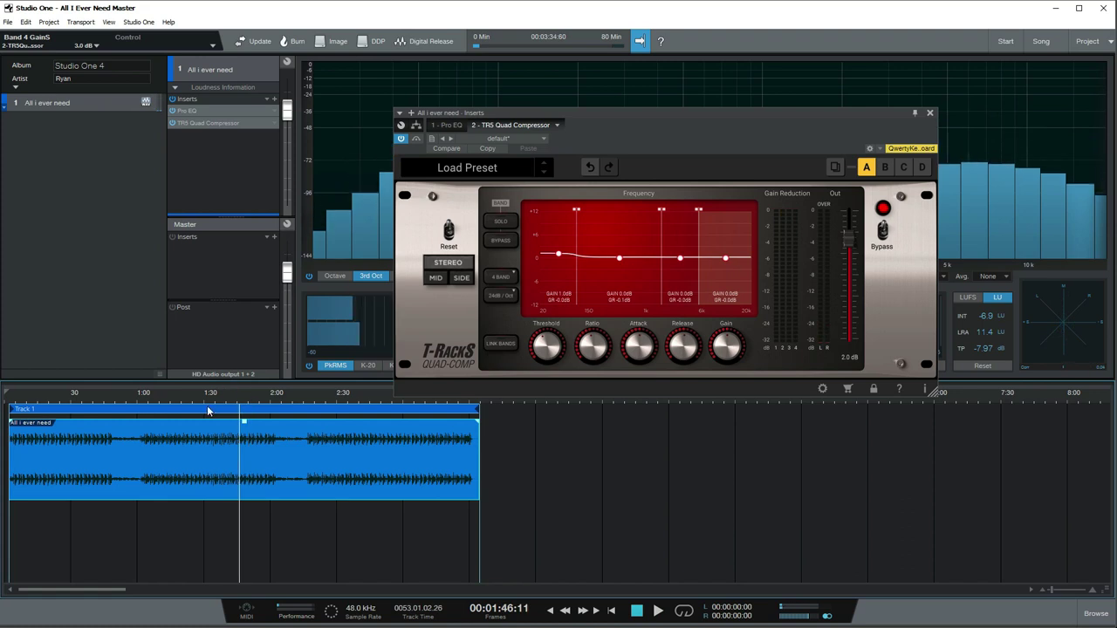
double_click(231, 401)
left_click_drag(243, 398, 256, 412)
key("e")
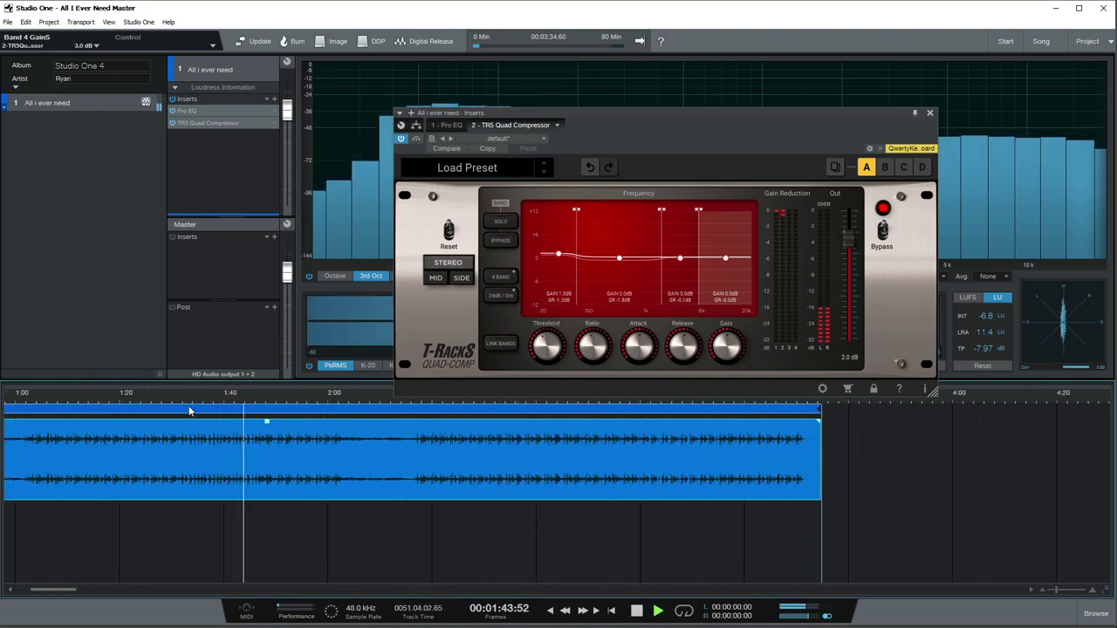
left_click(173, 395)
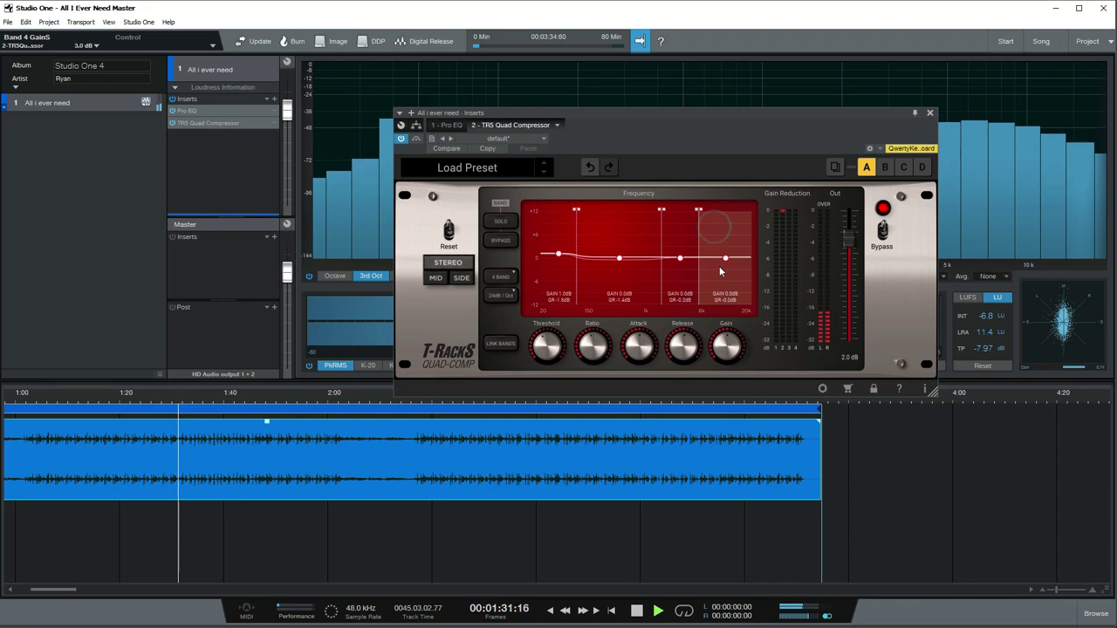
- Solo the fourth band, lower its threshold to about -38 dB and adjust its ratio during playback
left_click(499, 221)
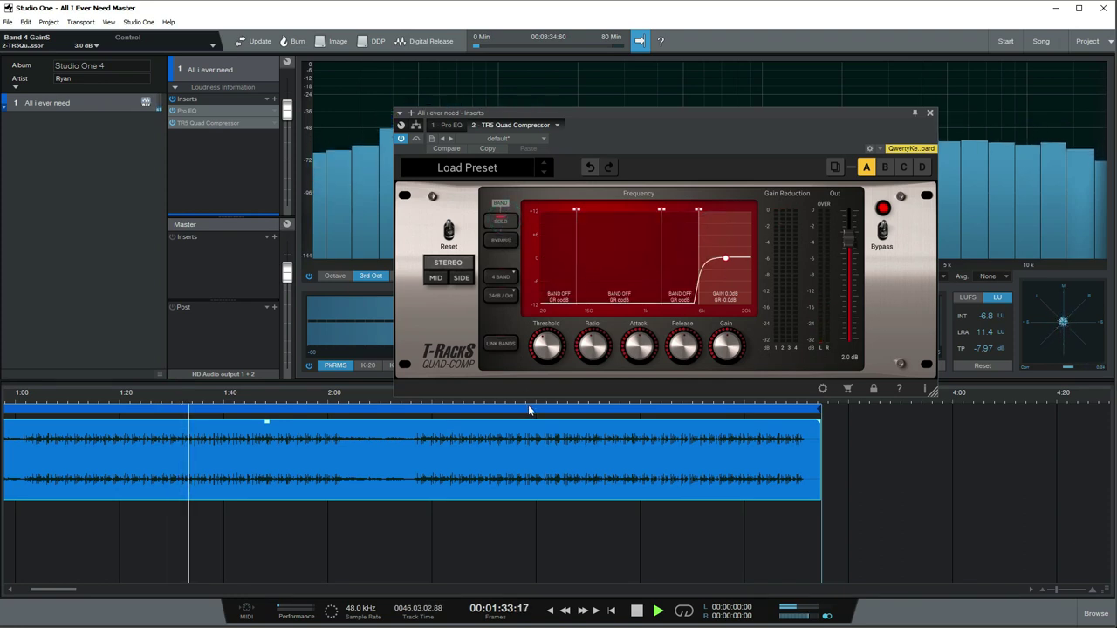
mouse_move(670, 363)
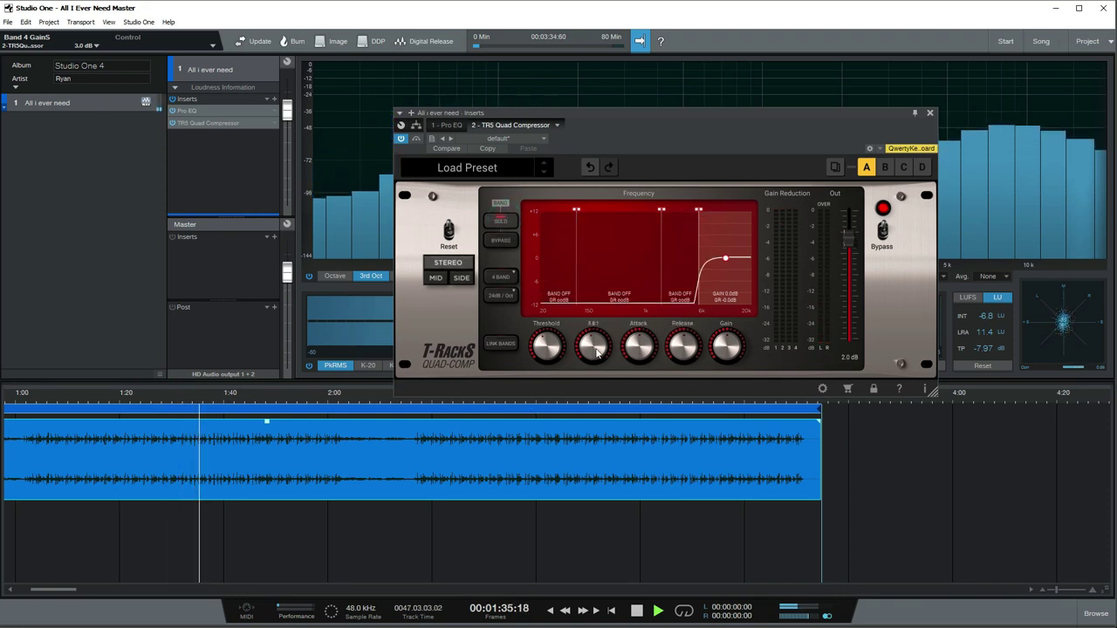
left_click_drag(549, 348, 548, 380)
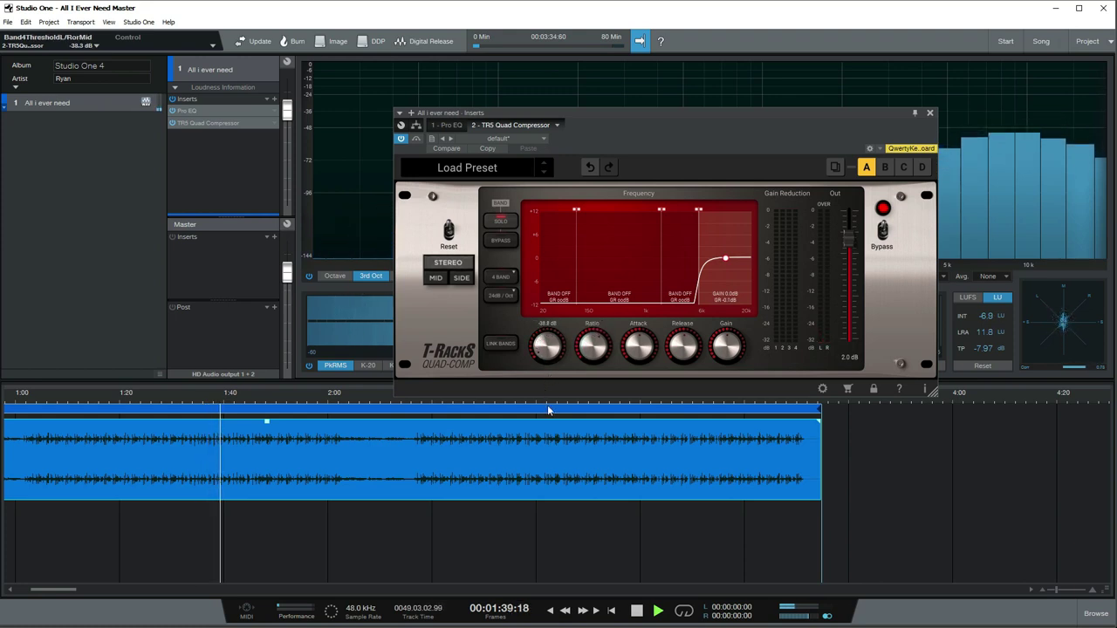
left_click_drag(580, 351, 619, 313)
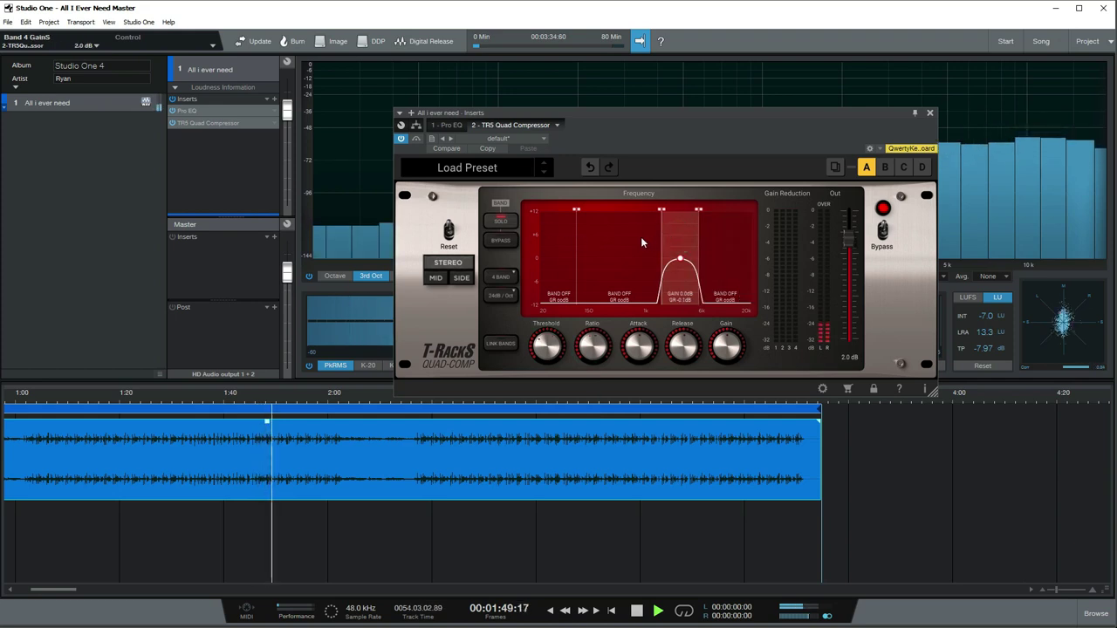
- Unsolo the third band to hear the full mix and solo the fourth band again
left_click(514, 220)
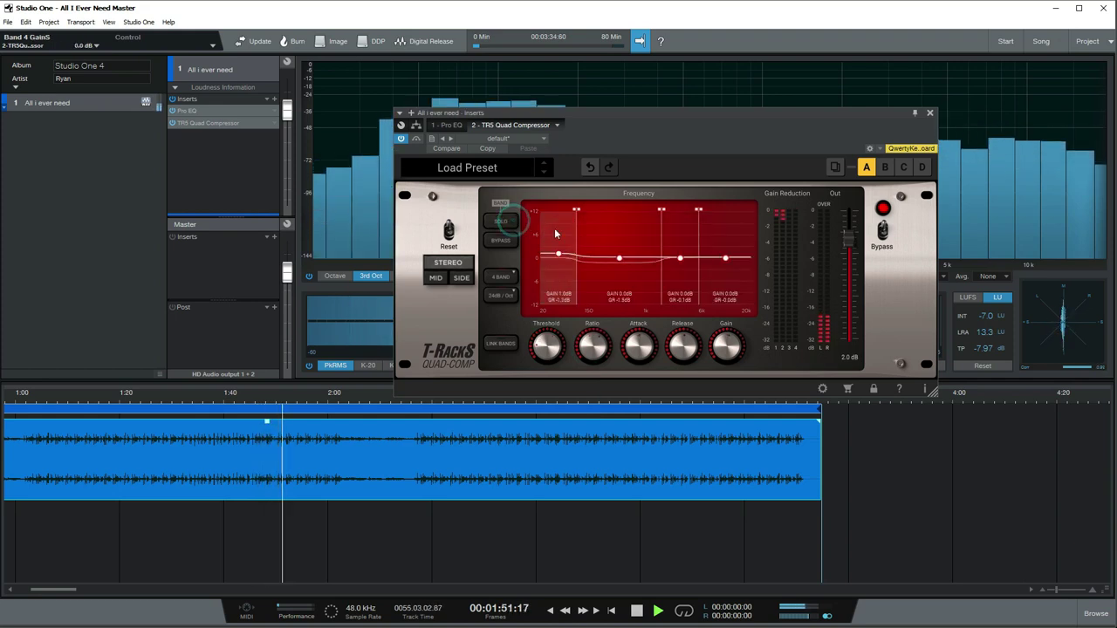
left_click(609, 236)
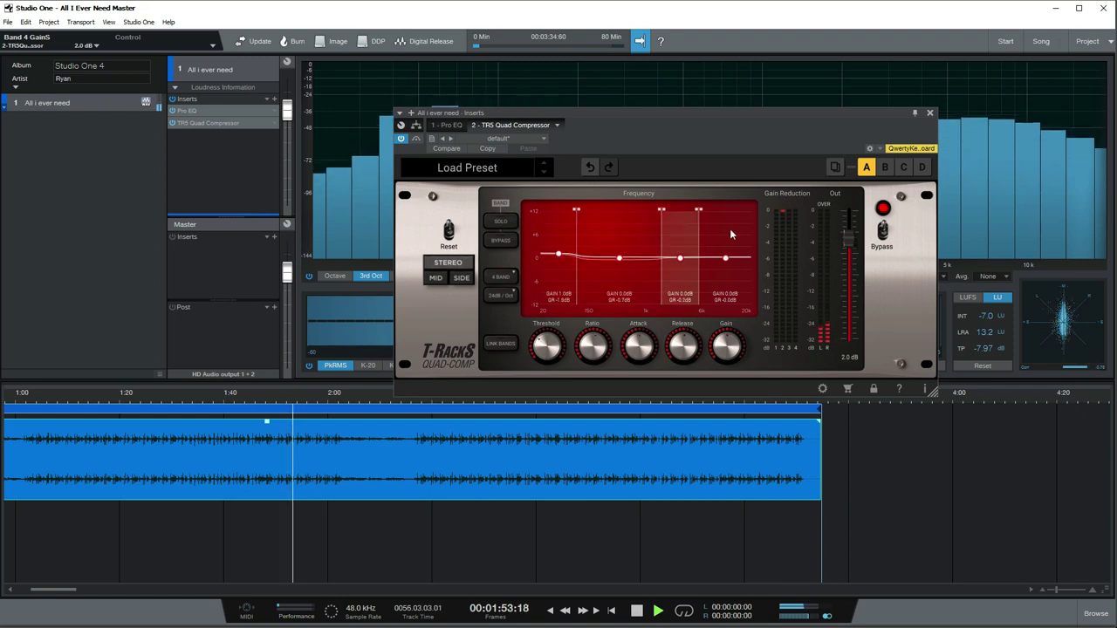
left_click(501, 221)
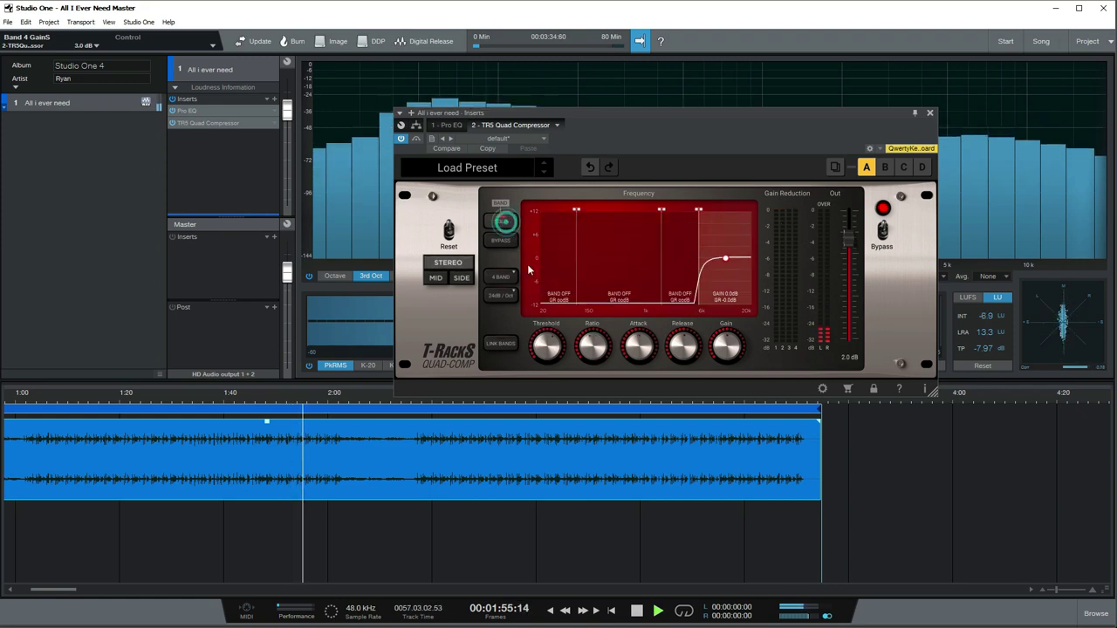
- Set the fourth band's threshold to -35.2 dB and ratio to 19.3:1 while replaying from about 1:44, and bypass the band for comparison
left_click_drag(552, 338, 541, 420)
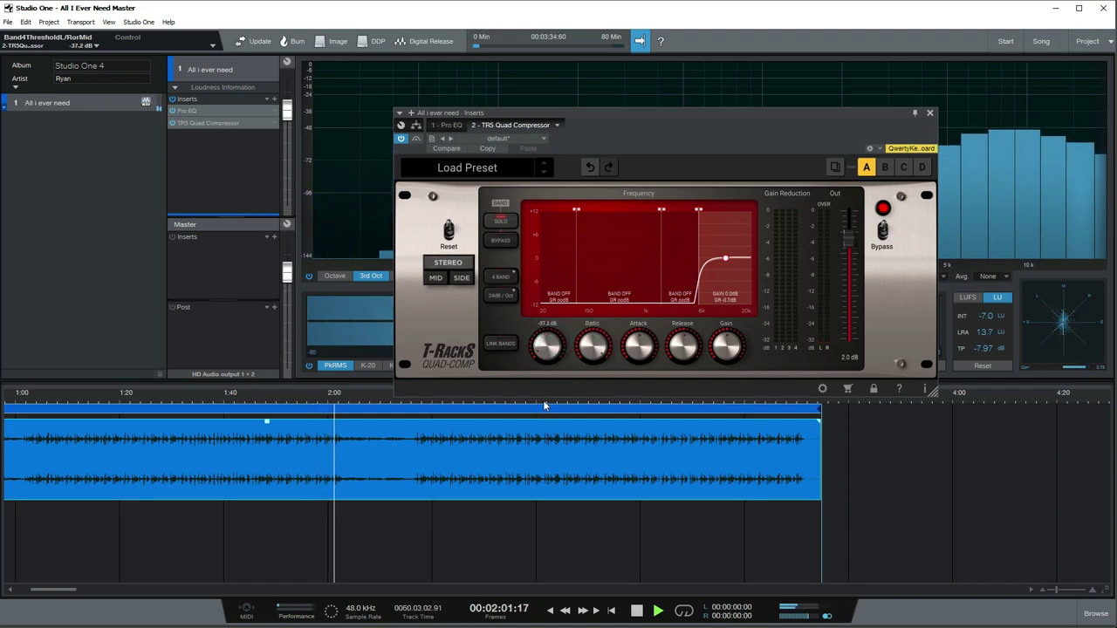
left_click(253, 397)
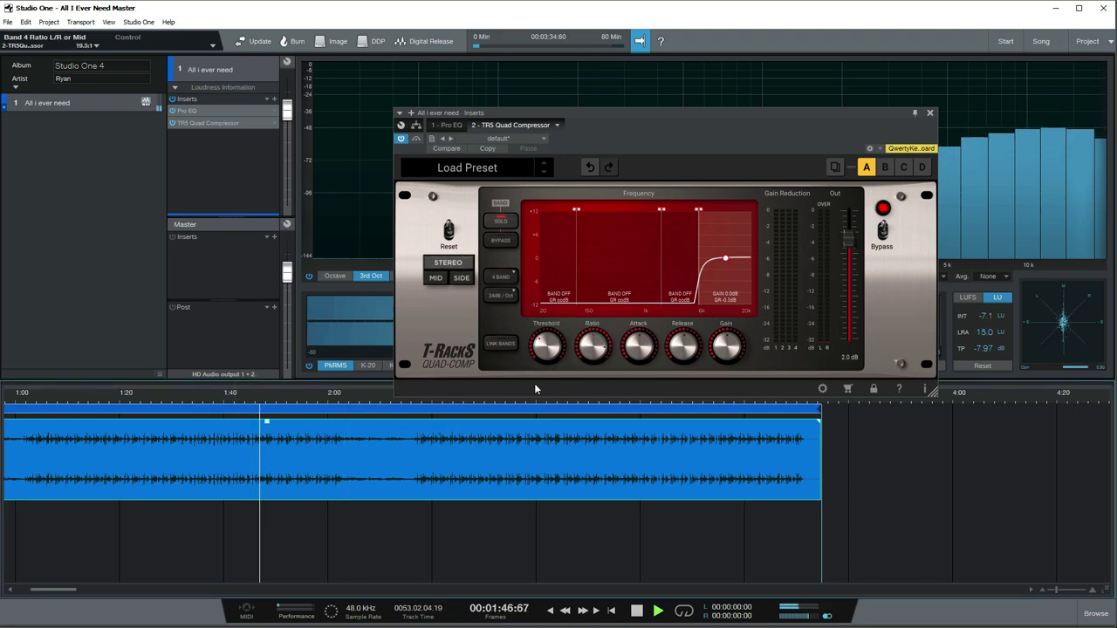
left_click_drag(550, 346, 549, 363)
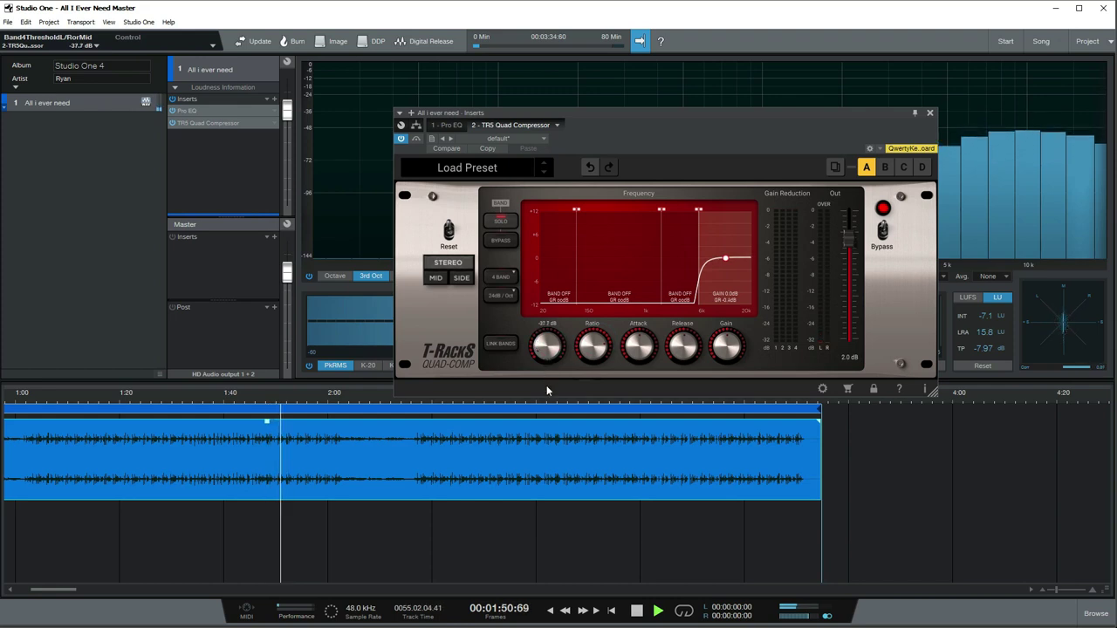
left_click(501, 242)
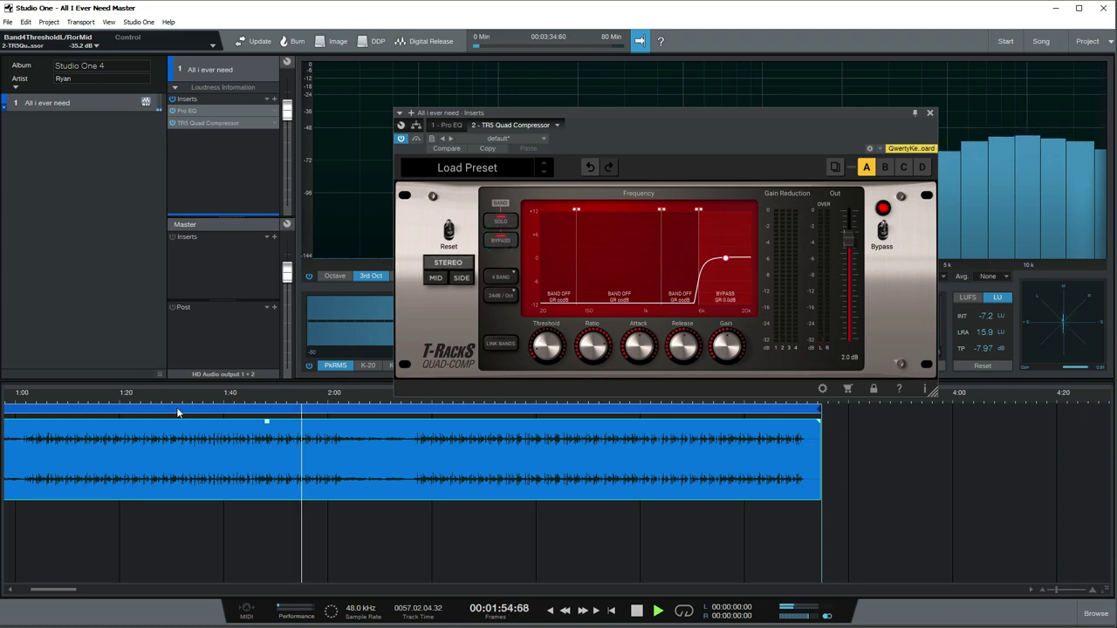
- Compare the soloed fourth band with its bypass switched on and off during playback, leaving the band's compression active
left_click(501, 242)
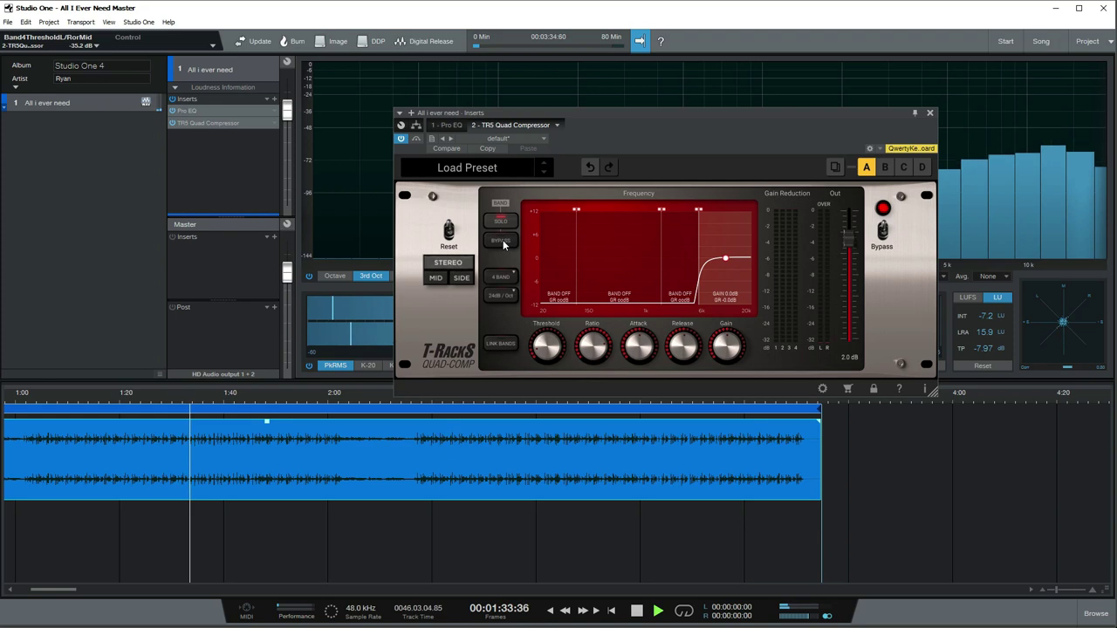
left_click(503, 244)
left_click(504, 245)
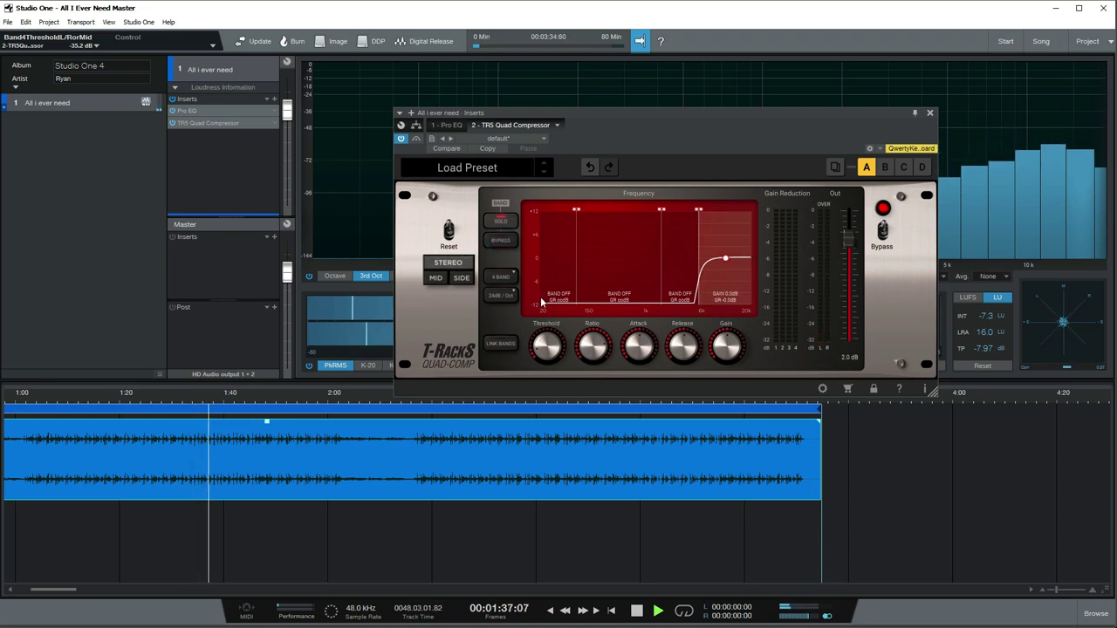
left_click(512, 239)
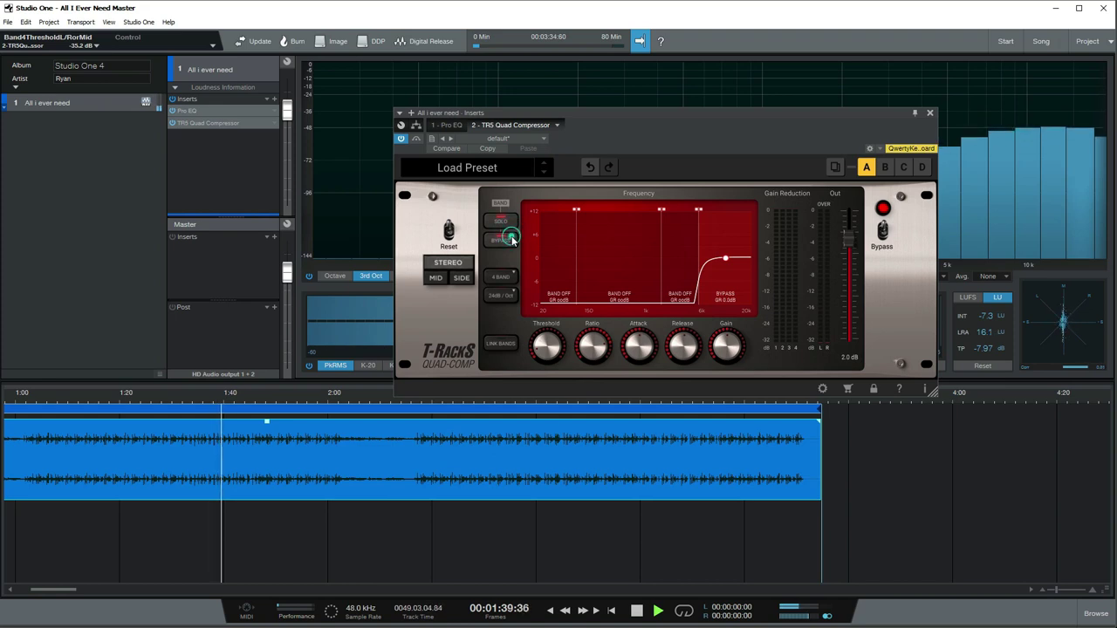
left_click(512, 239)
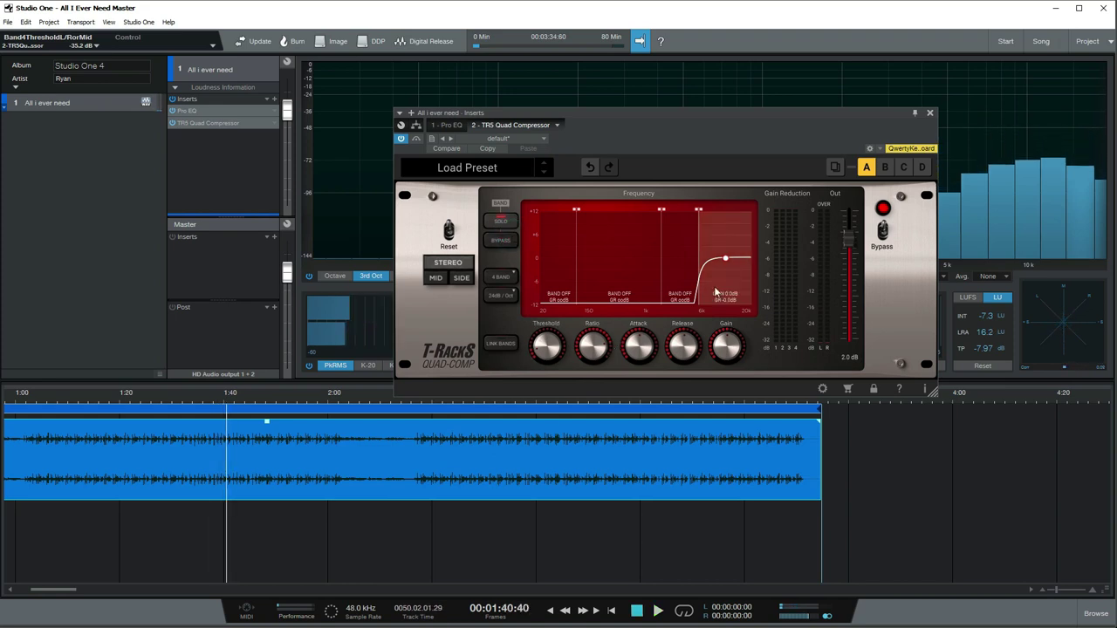
- Unsolo the fourth band, raise its gain to 0.9 dB and play the full mix from about 1:32
left_click(501, 224)
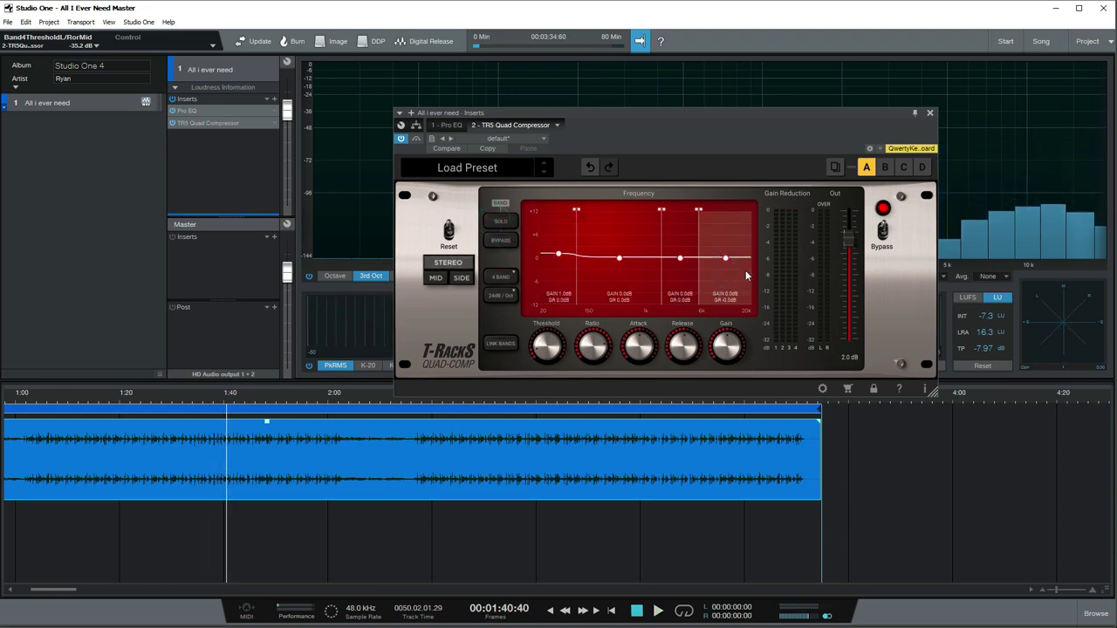
left_click_drag(726, 256, 726, 255)
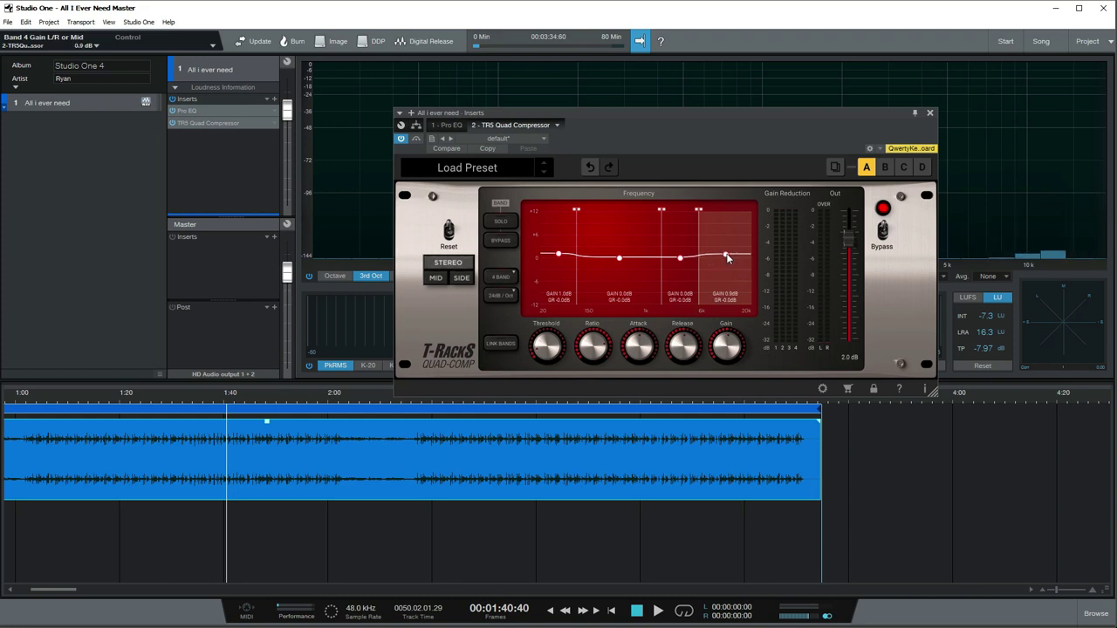
left_click(183, 404)
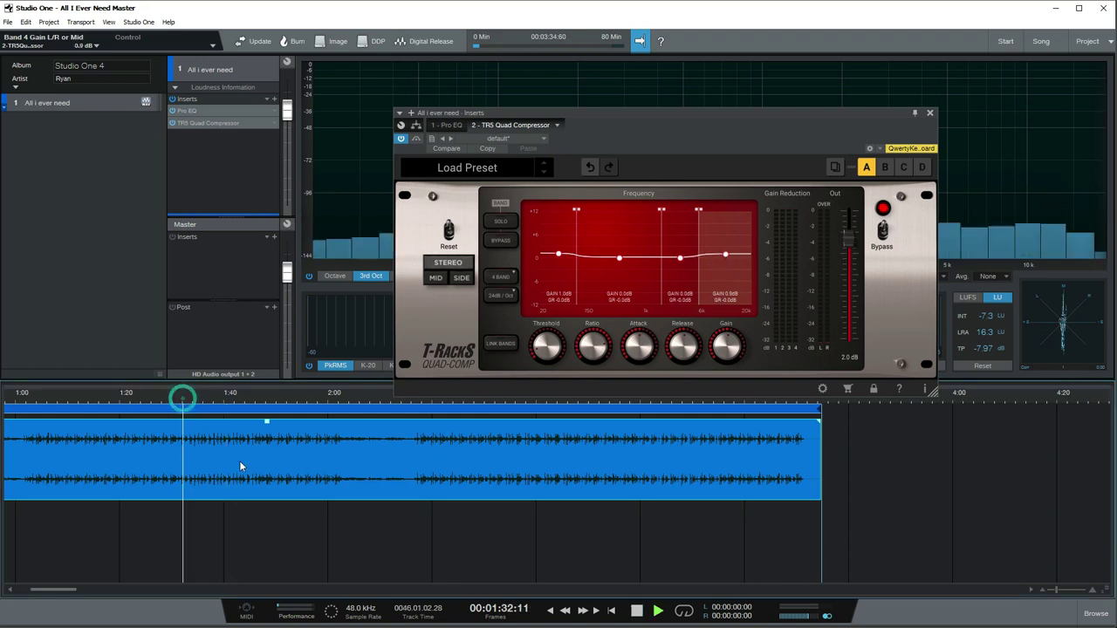
left_click(325, 563)
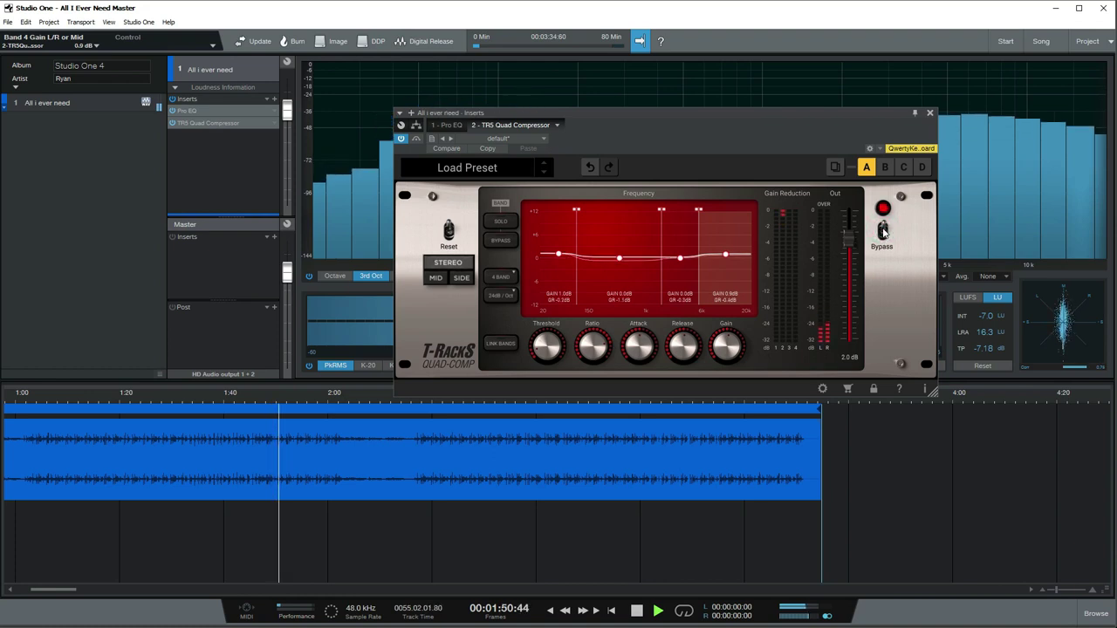
- Bypass and re-enable the whole Quad Compressor twice during playback to compare the mix with and without compression
left_click(883, 229)
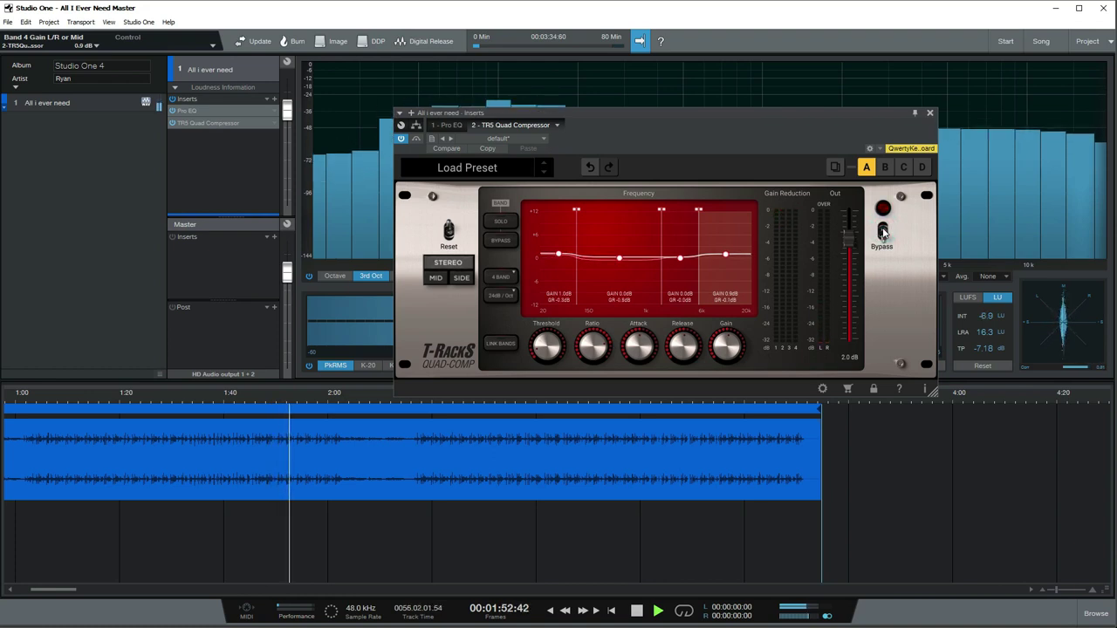
left_click(883, 230)
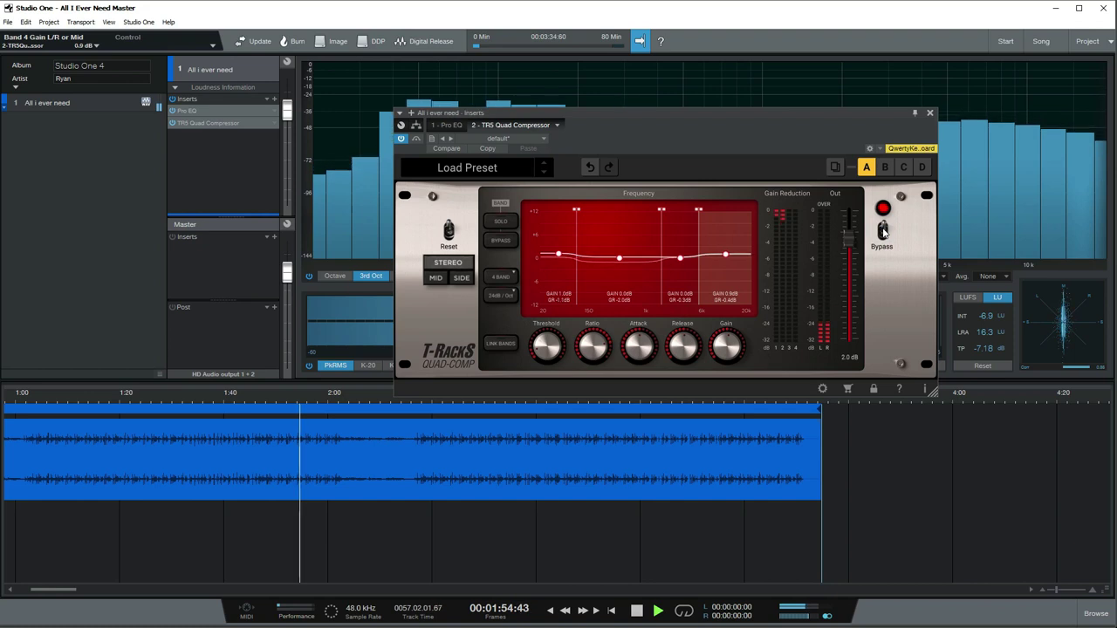
left_click(883, 229)
left_click(883, 230)
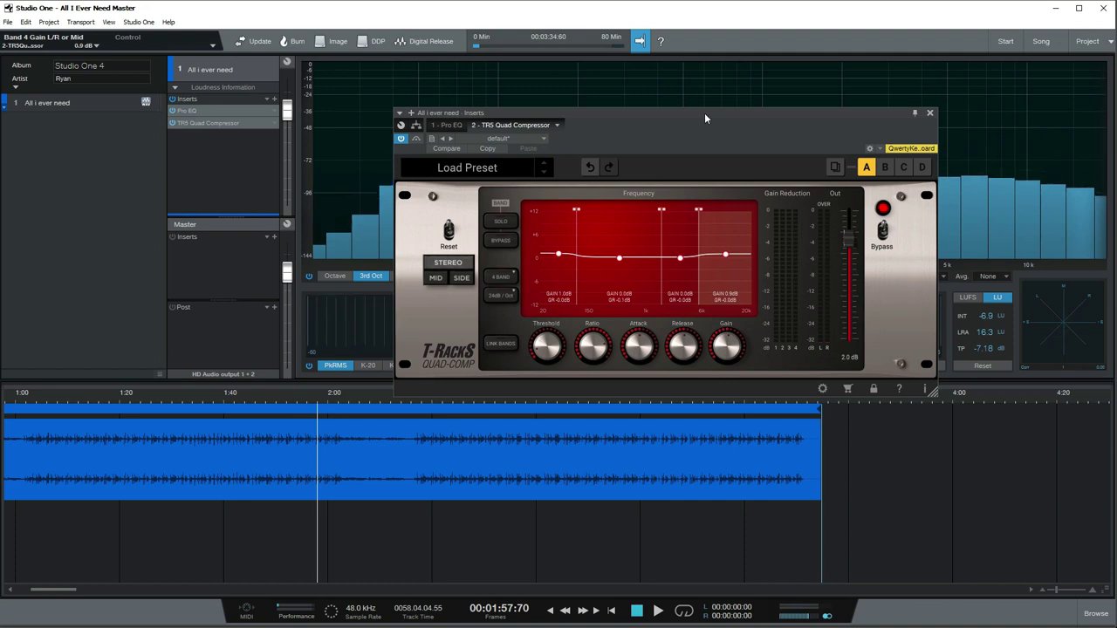
- Move the compressor window slightly up and to the right and select each of its four bands for review, ending on the fourth
left_click_drag(706, 119, 720, 103)
left_click(625, 257)
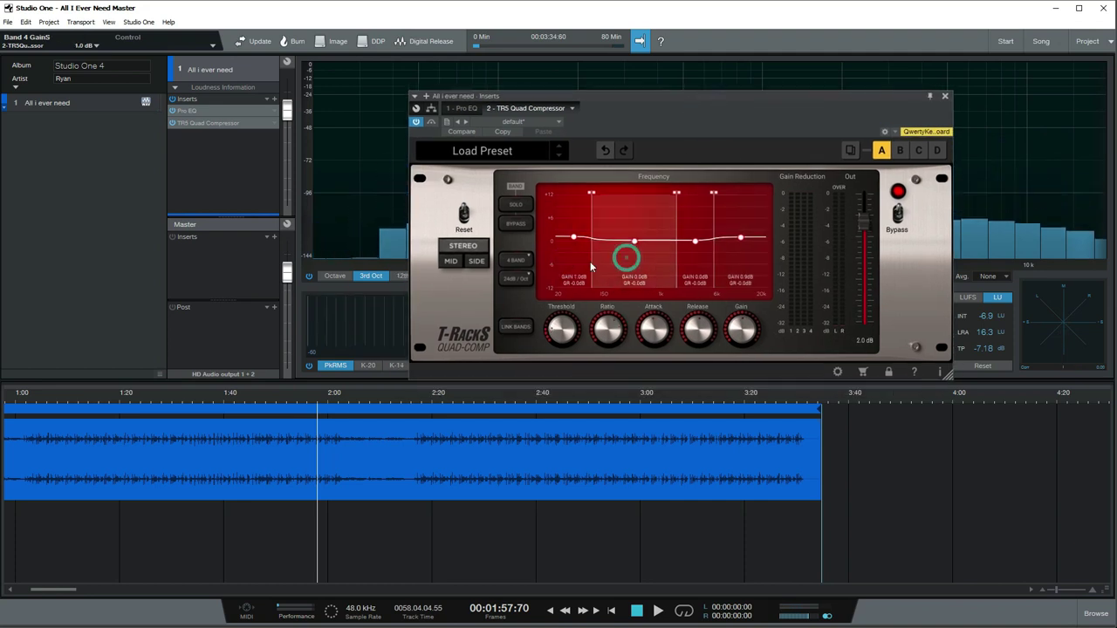
left_click(567, 258)
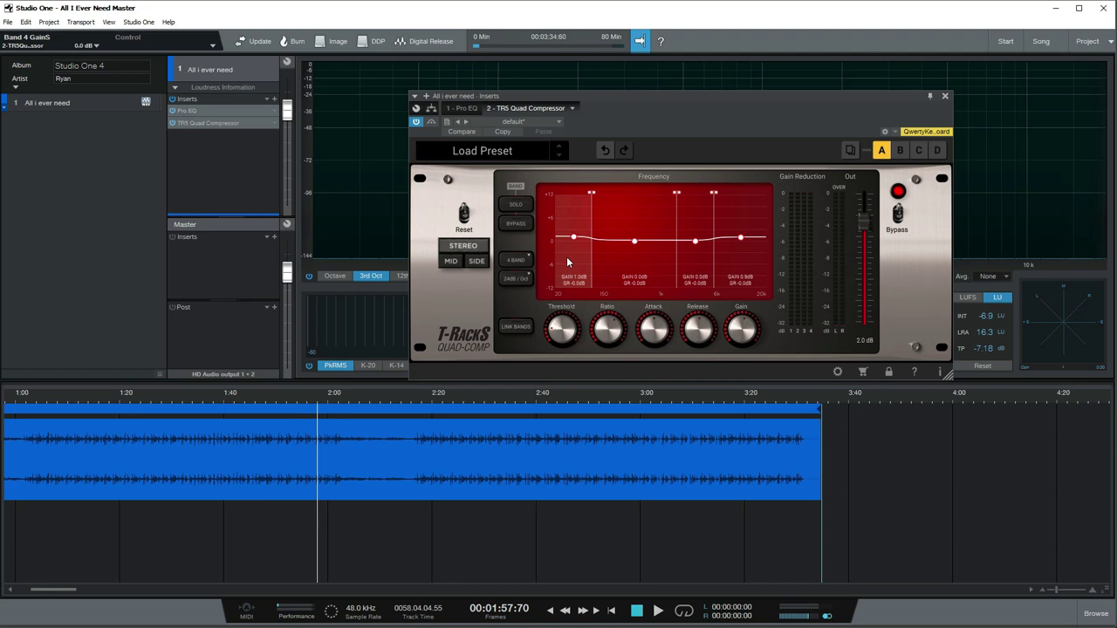
left_click(636, 254)
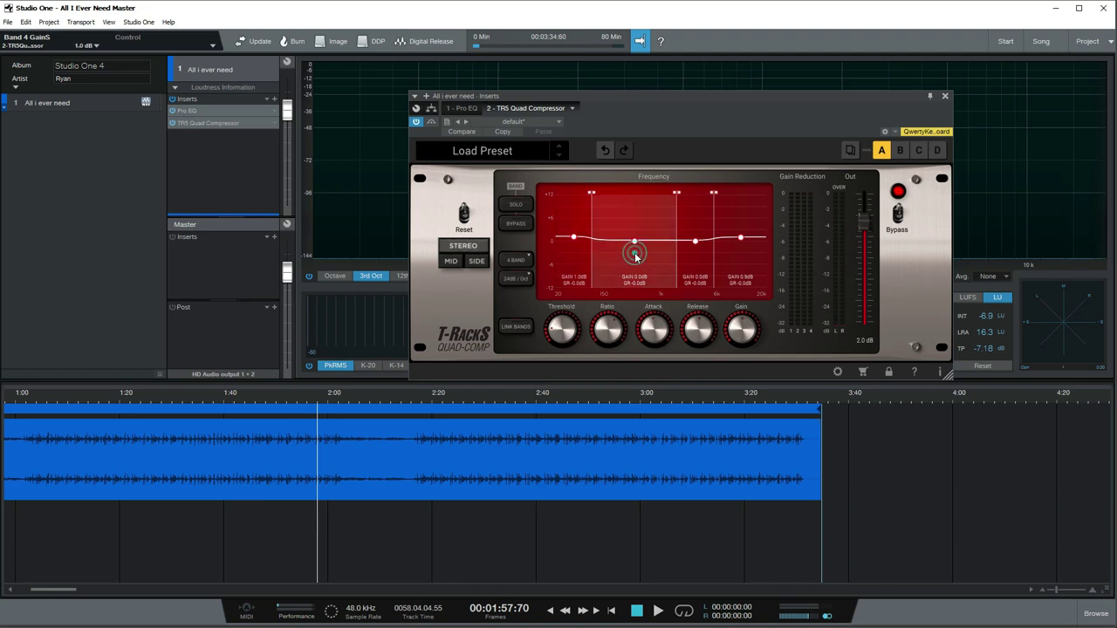
left_click(701, 265)
left_click(736, 260)
- Play the song from about 1:47 and bypass and re-enable the whole compressor to compare the sound
left_click(242, 393)
left_click(266, 400)
key("space")
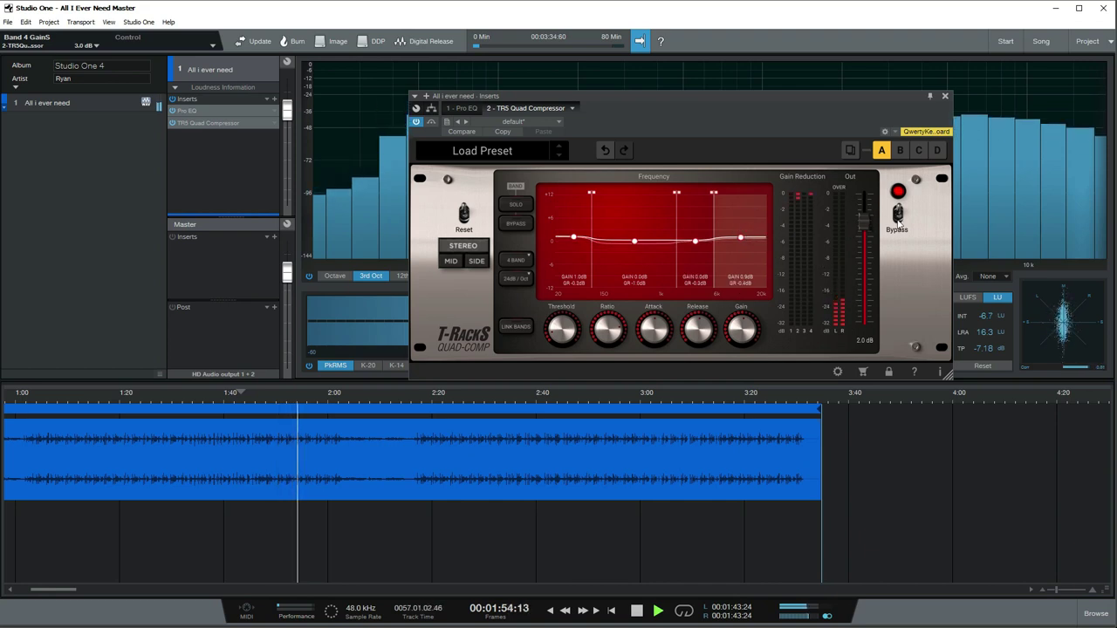
left_click(898, 218)
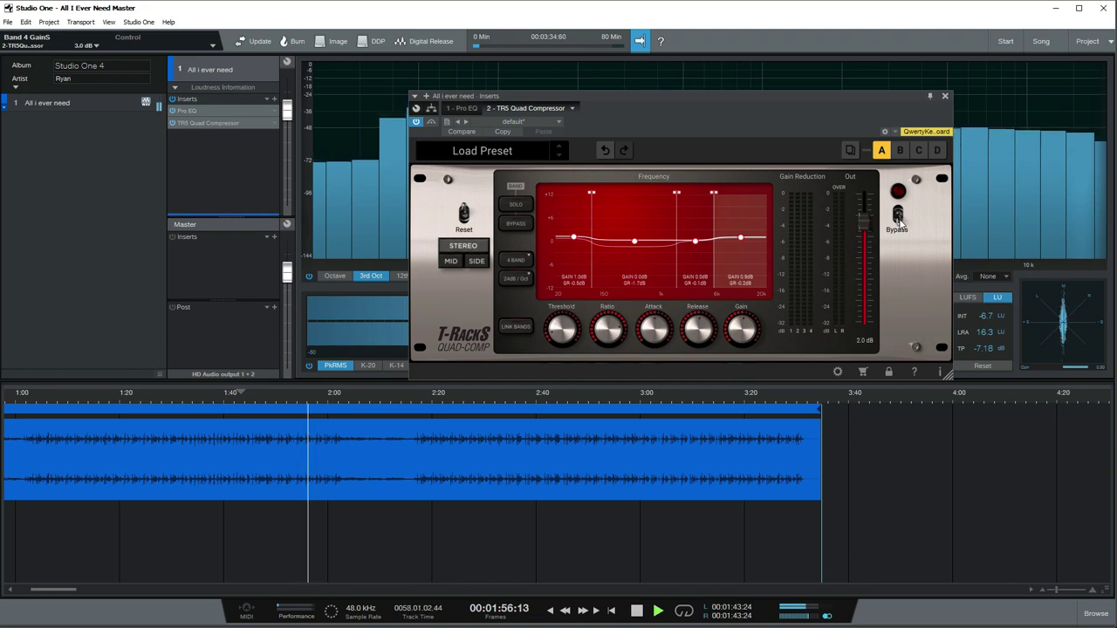
left_click(899, 217)
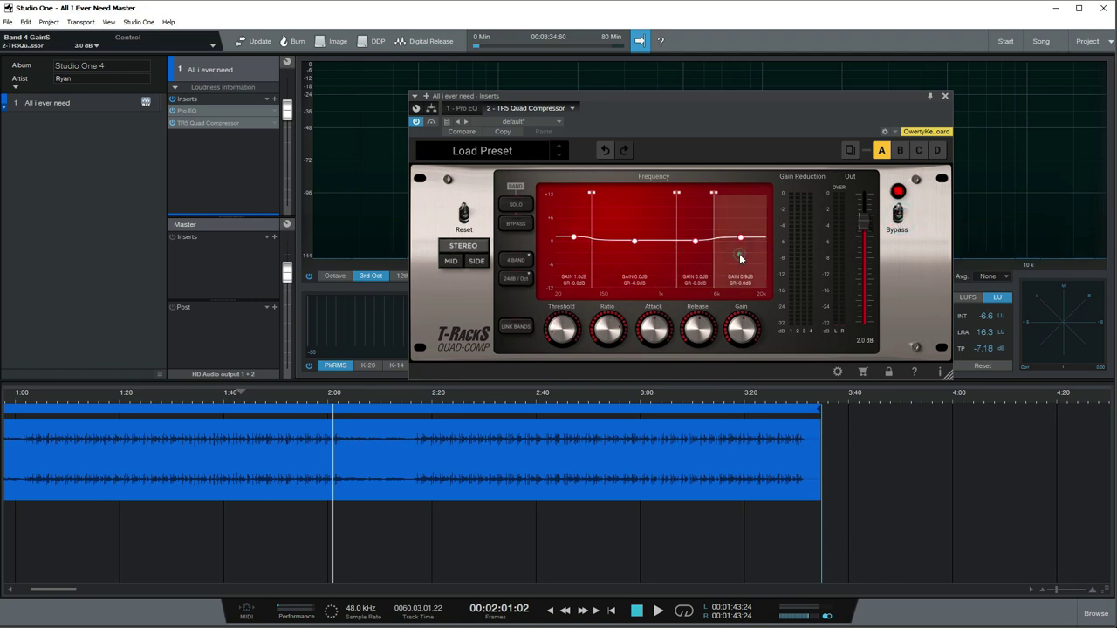
- Review the first, second and third bands and play the song from about 1:38
left_click(581, 264)
left_click(616, 262)
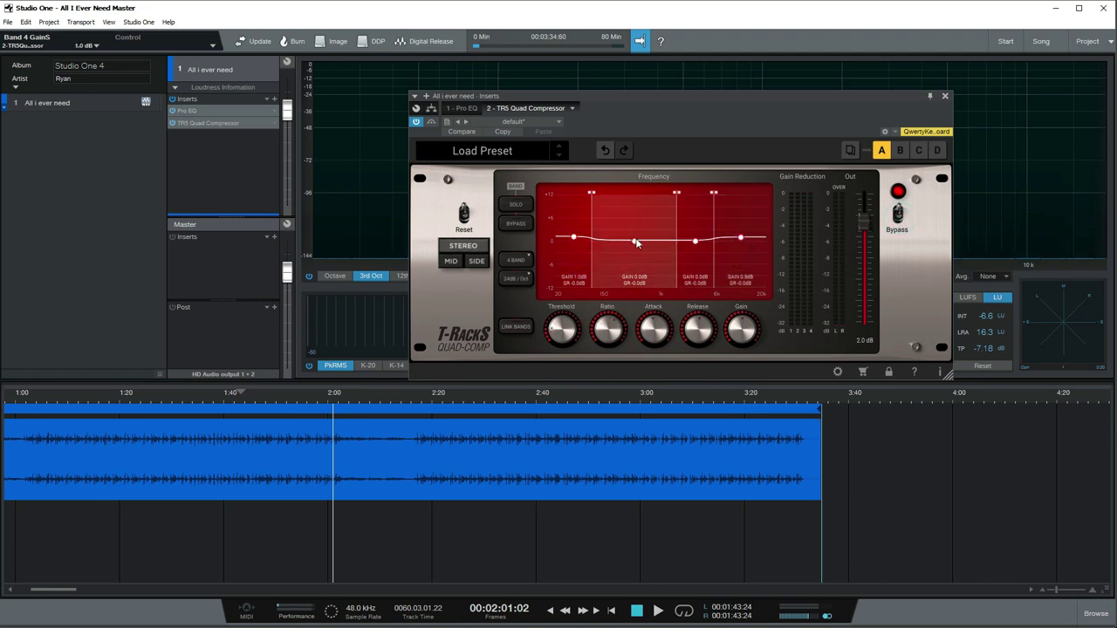
left_click(219, 402)
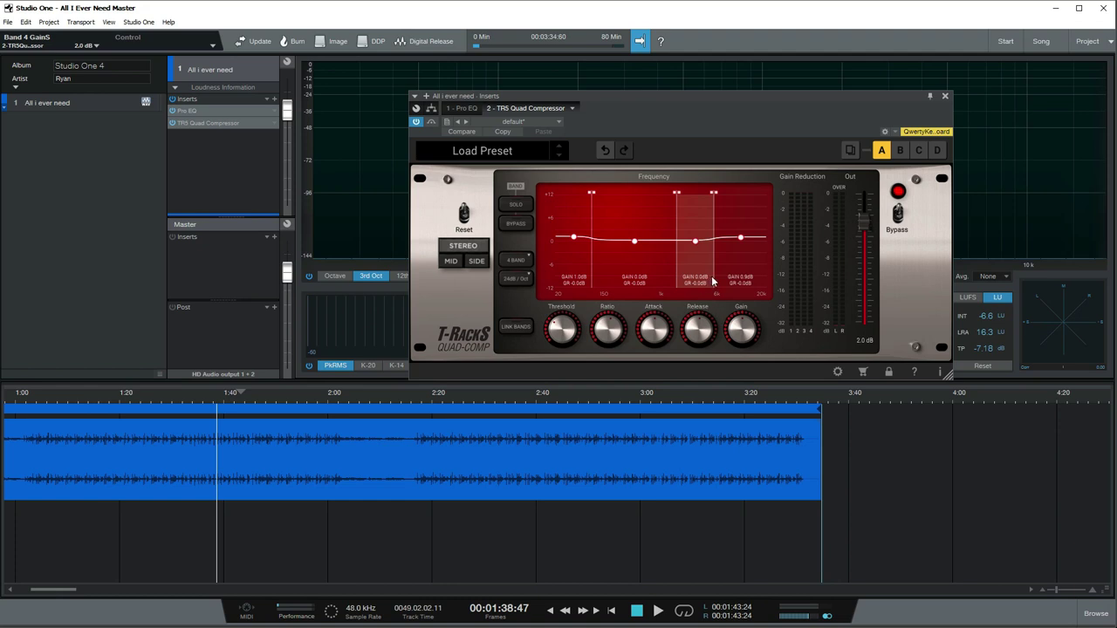
left_click(708, 258)
key("space")
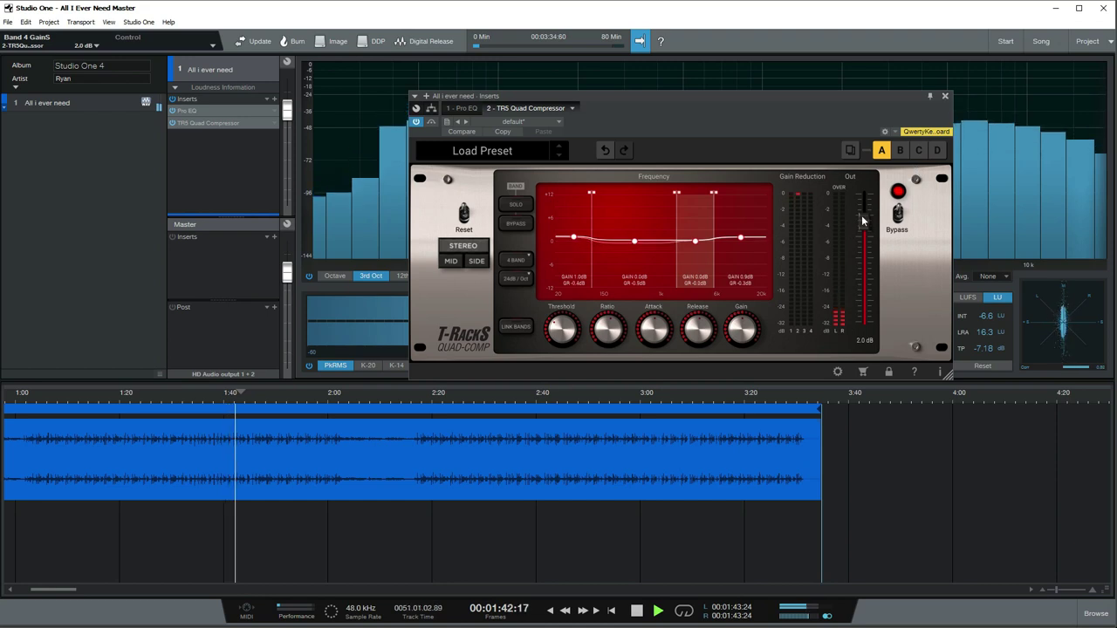
- Close the compressor window, switch its insert off and on twice to compare during playback, and stop playback
left_click(947, 96)
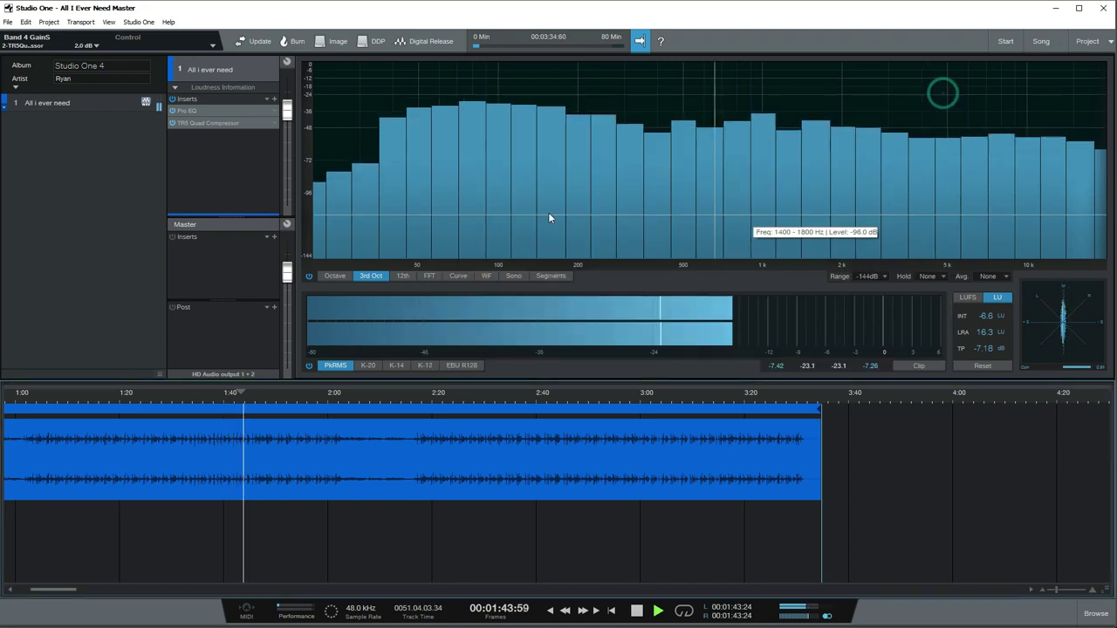
left_click(173, 123)
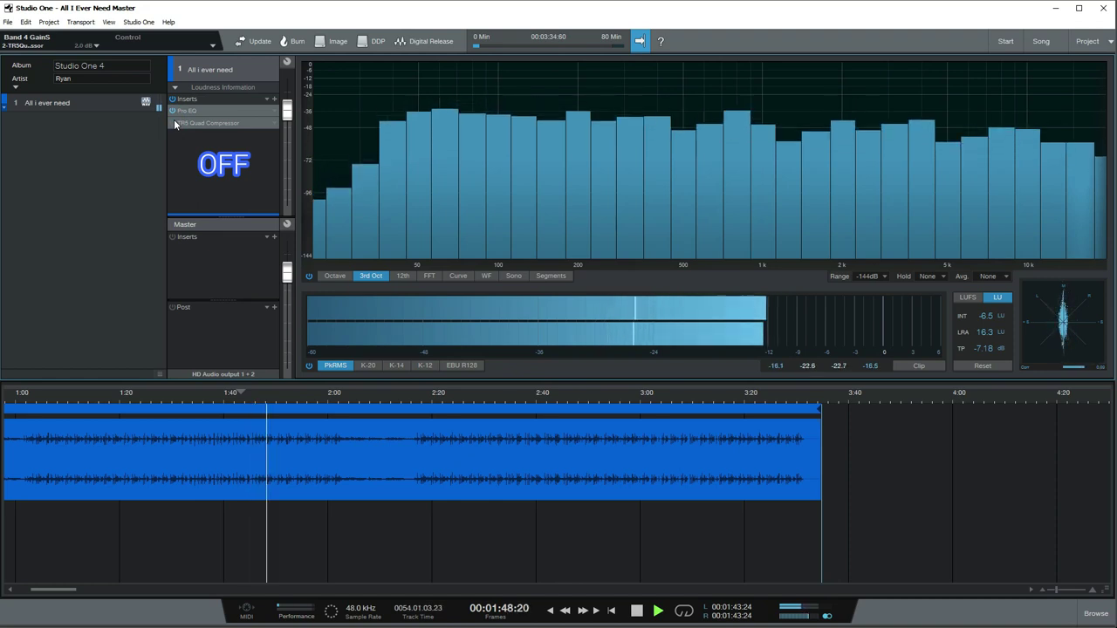
left_click(173, 123)
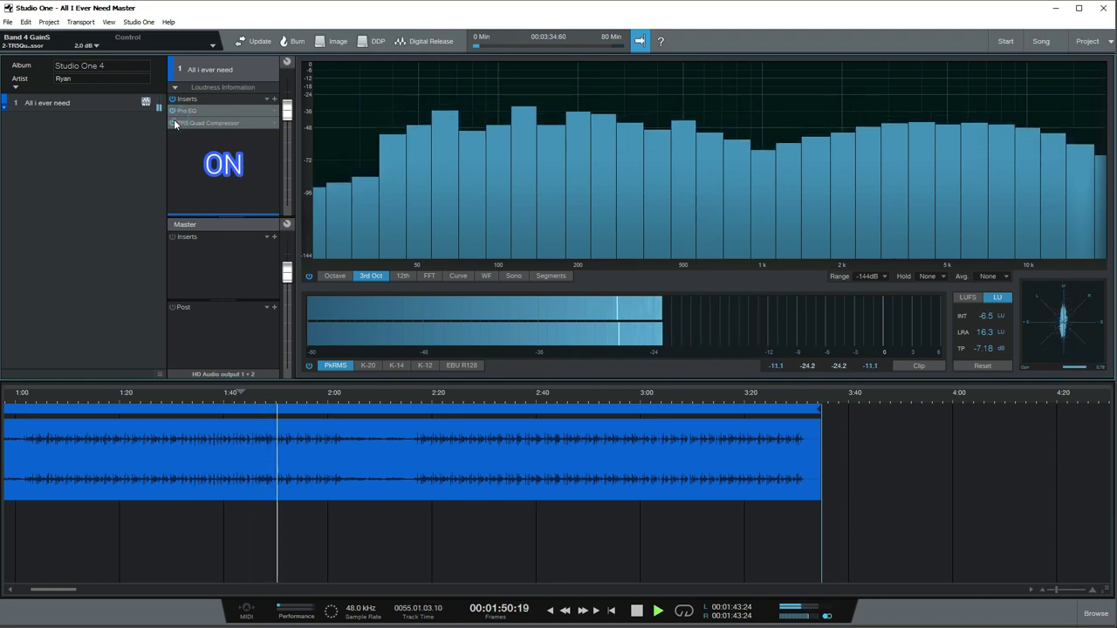
left_click(174, 123)
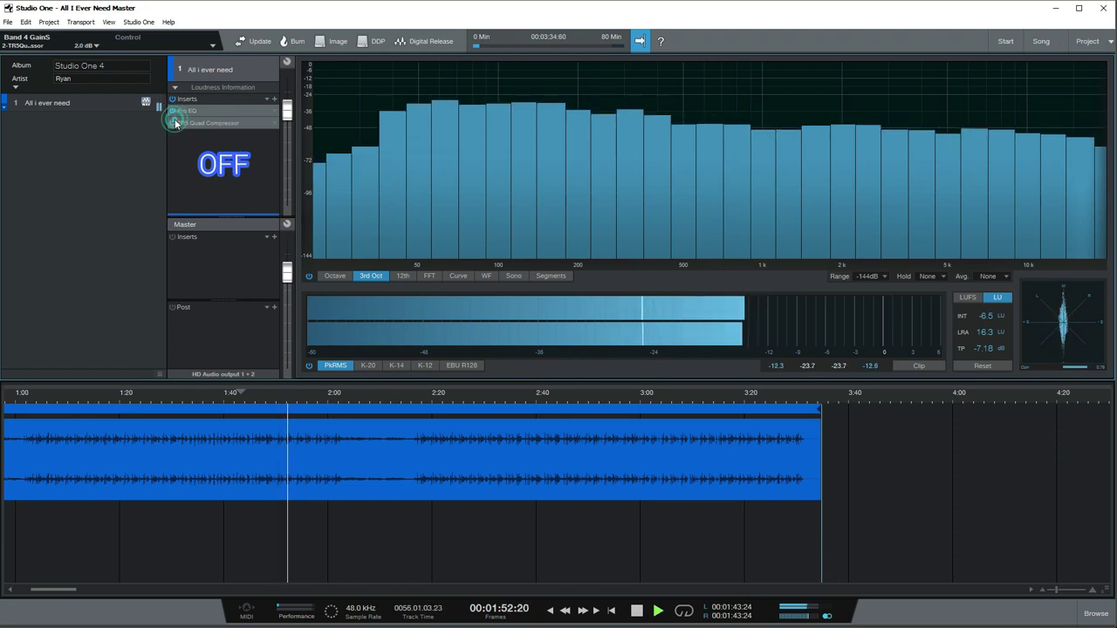
left_click(175, 124)
key("space")
left_click_drag(458, 399, 460, 377)
left_click(476, 469)
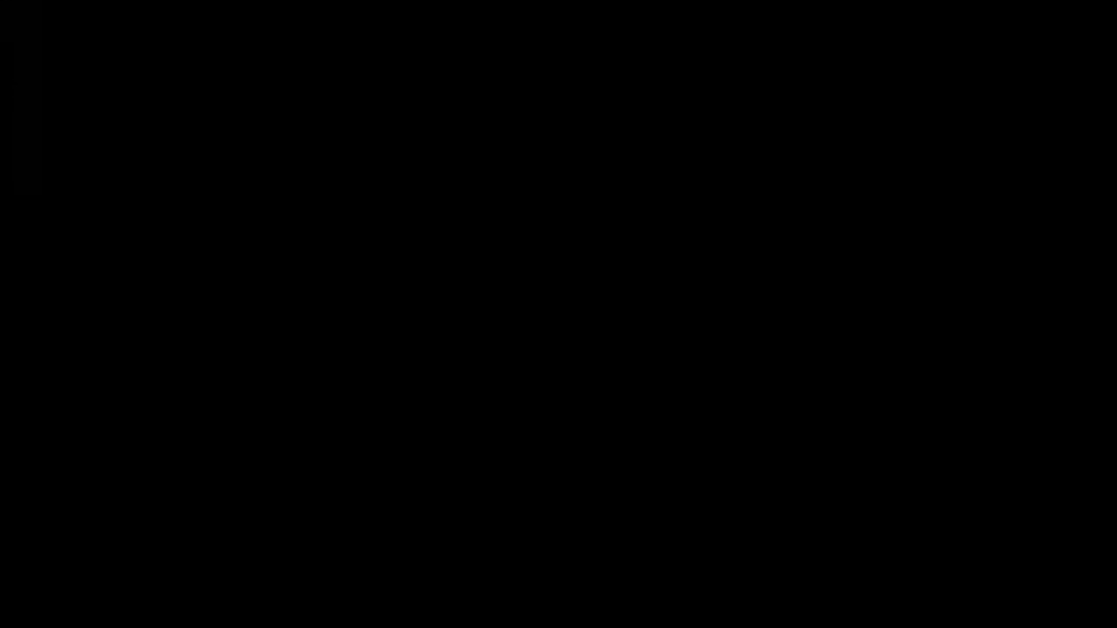